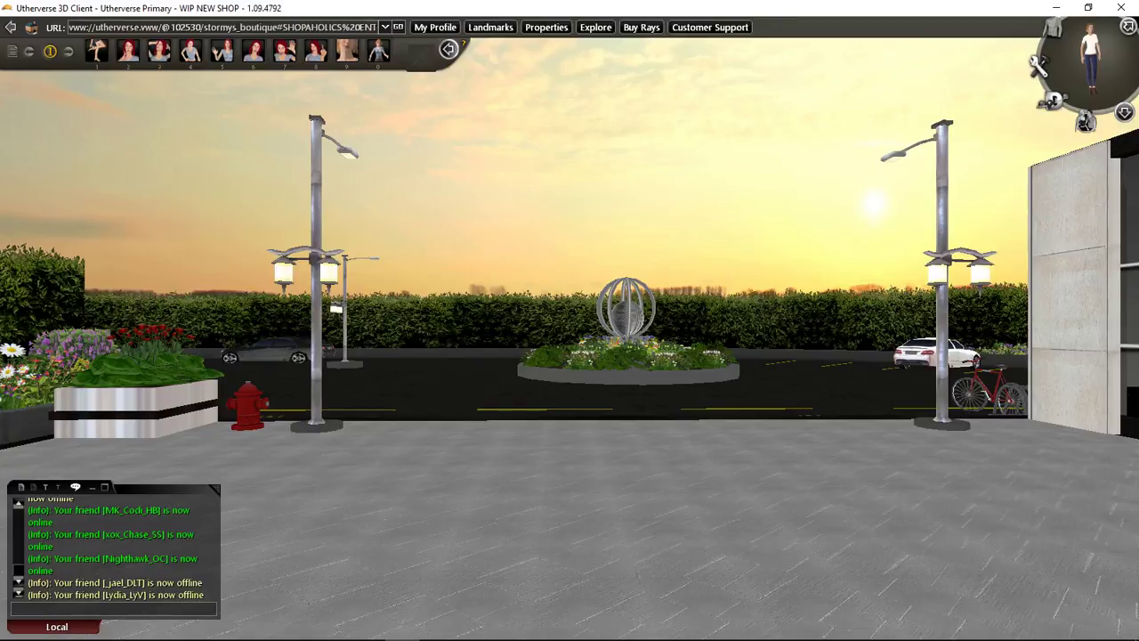
key("Right")
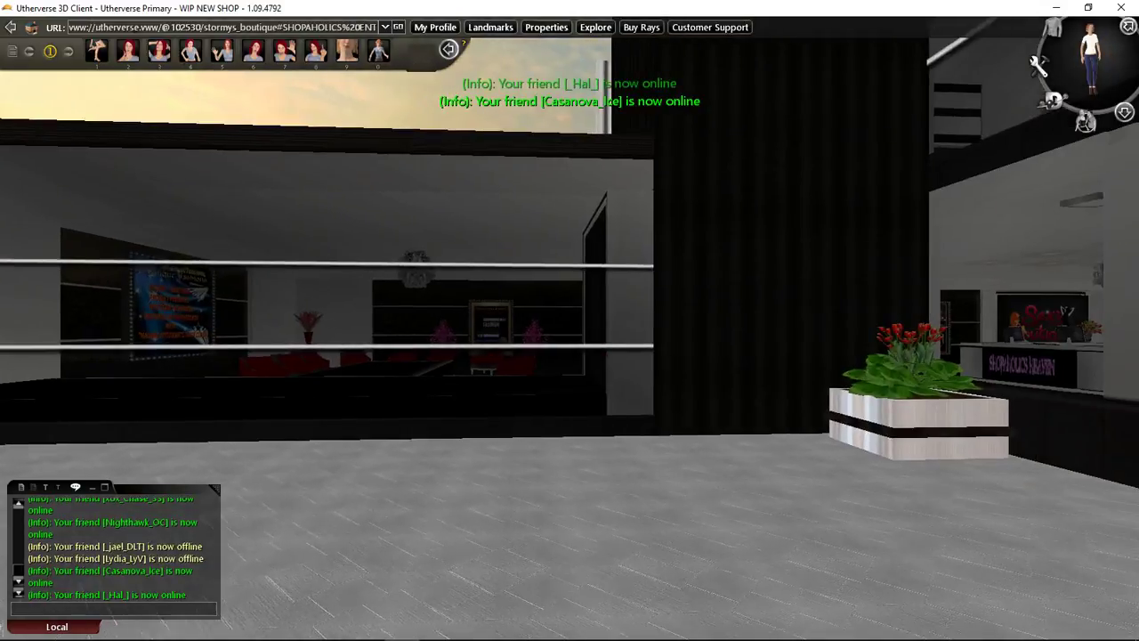
key("Right")
key("Left")
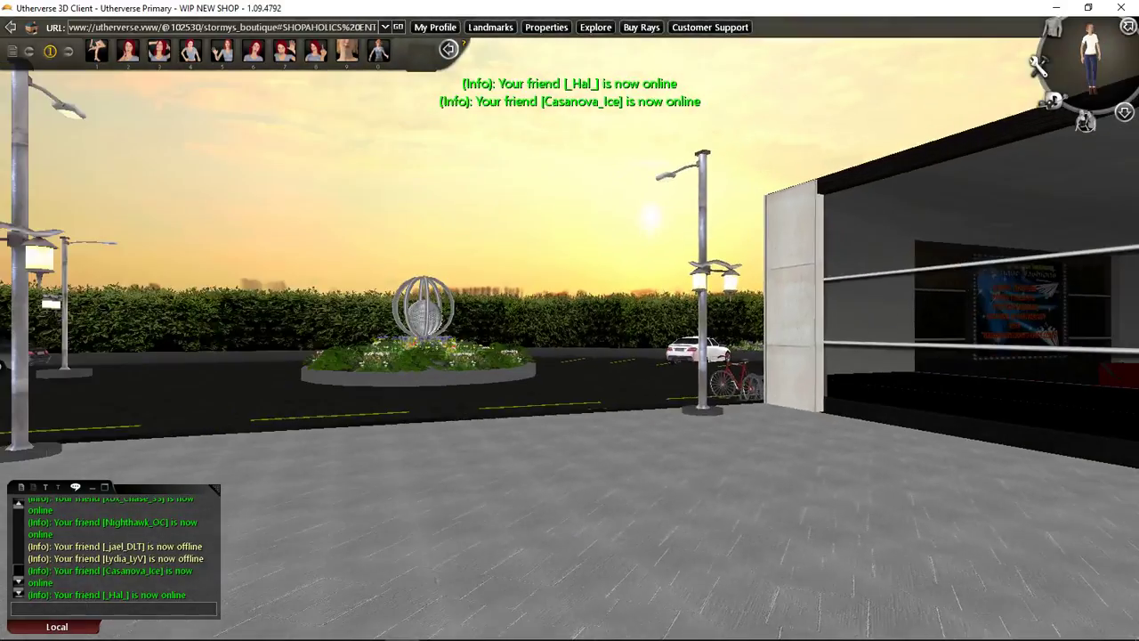
key("Left")
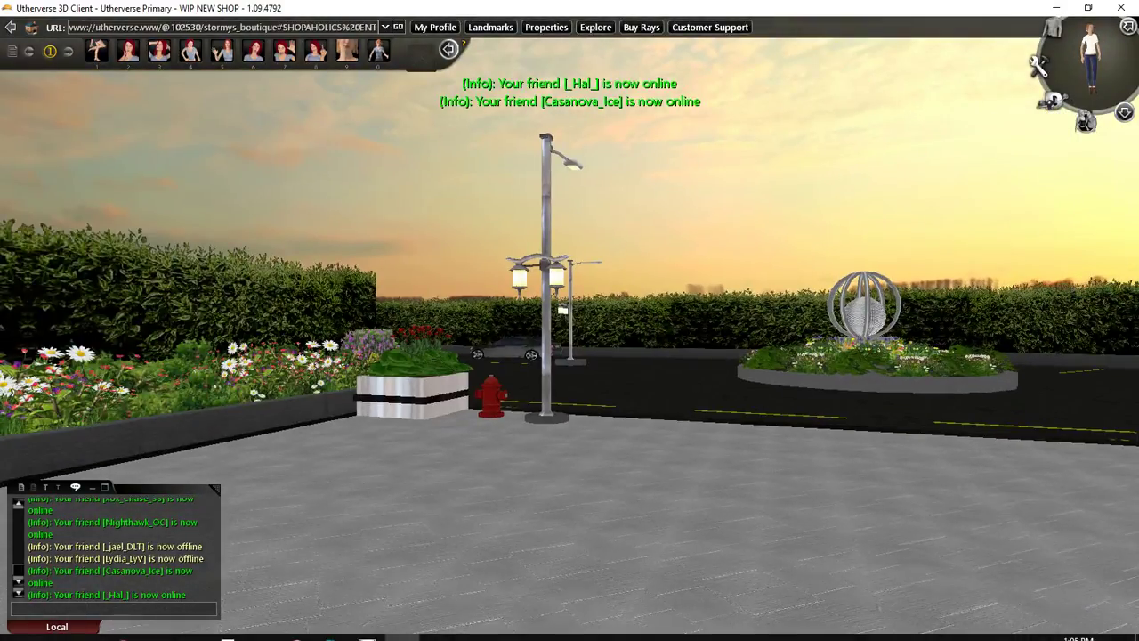
Switch to Chrome and run a Google search for "wrought iron chandeliers png" in a new tab
left_click(122, 627)
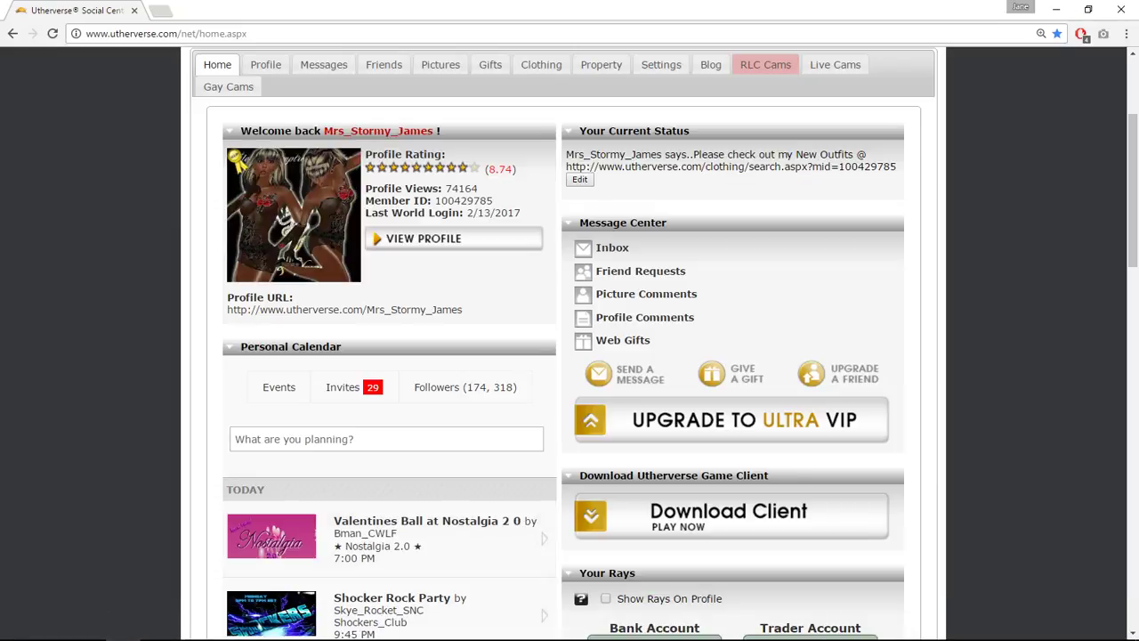
key("ctrl+t")
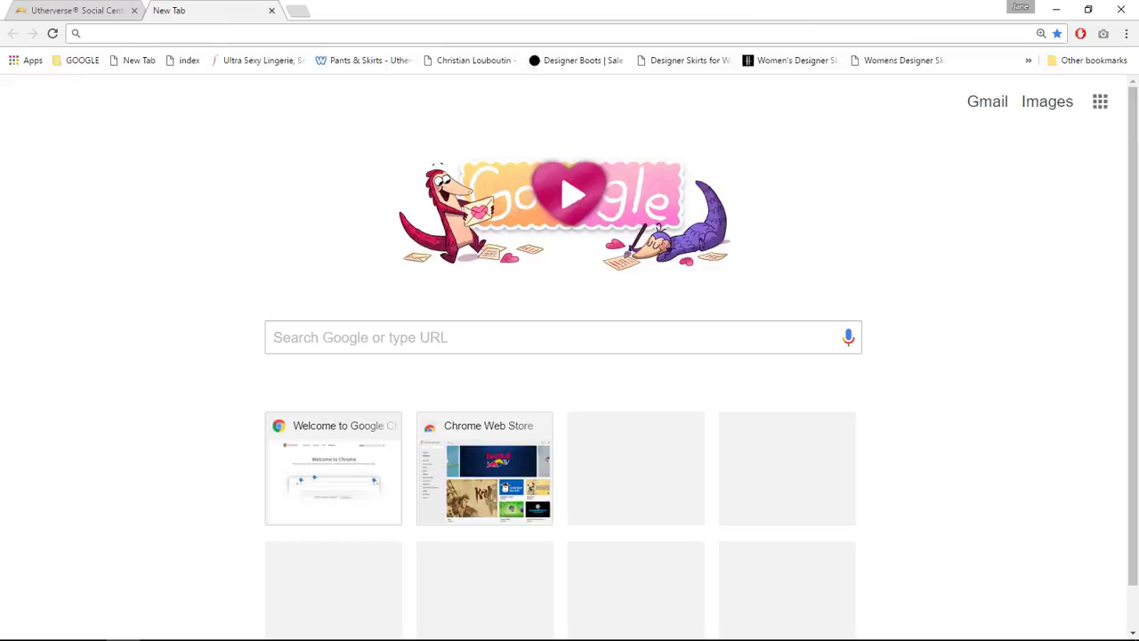
type("wrought ir")
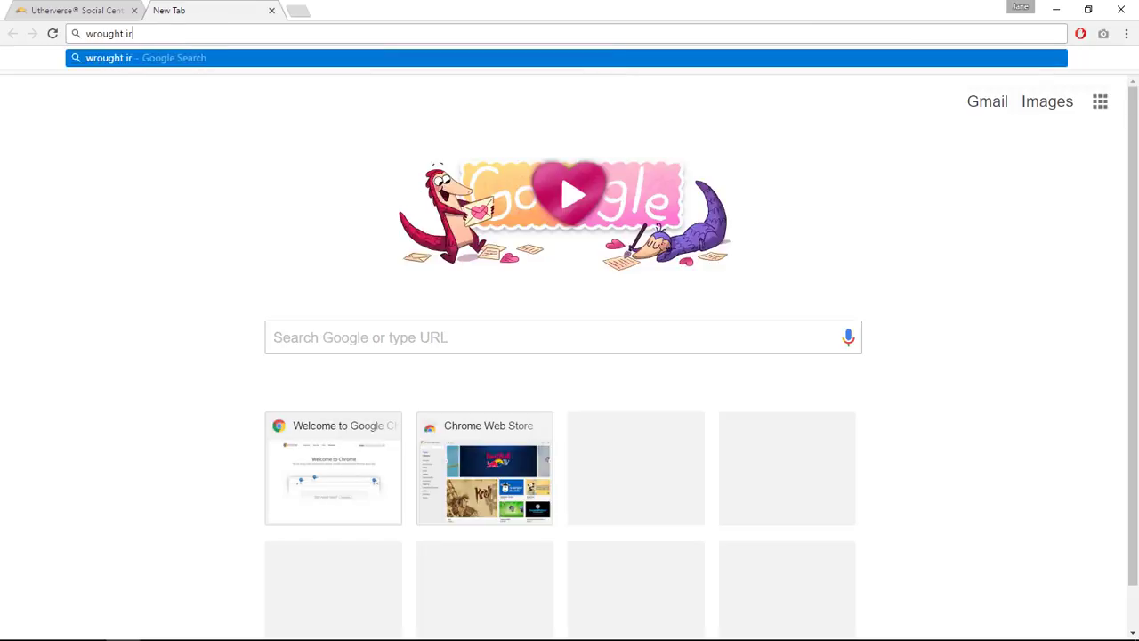
type("on chand")
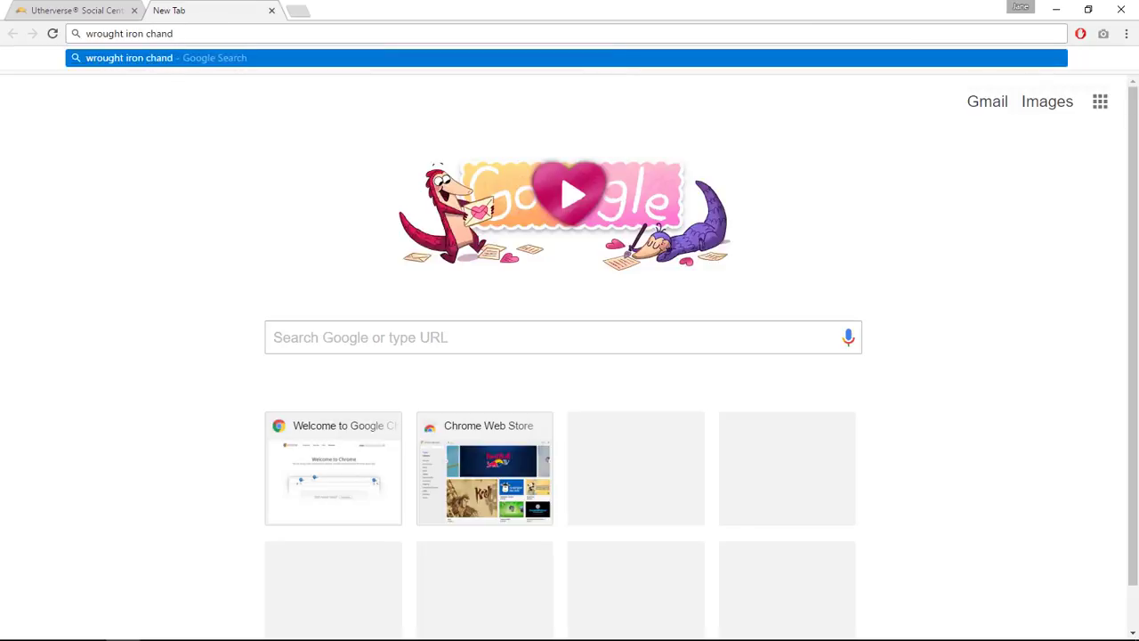
type("eliers")
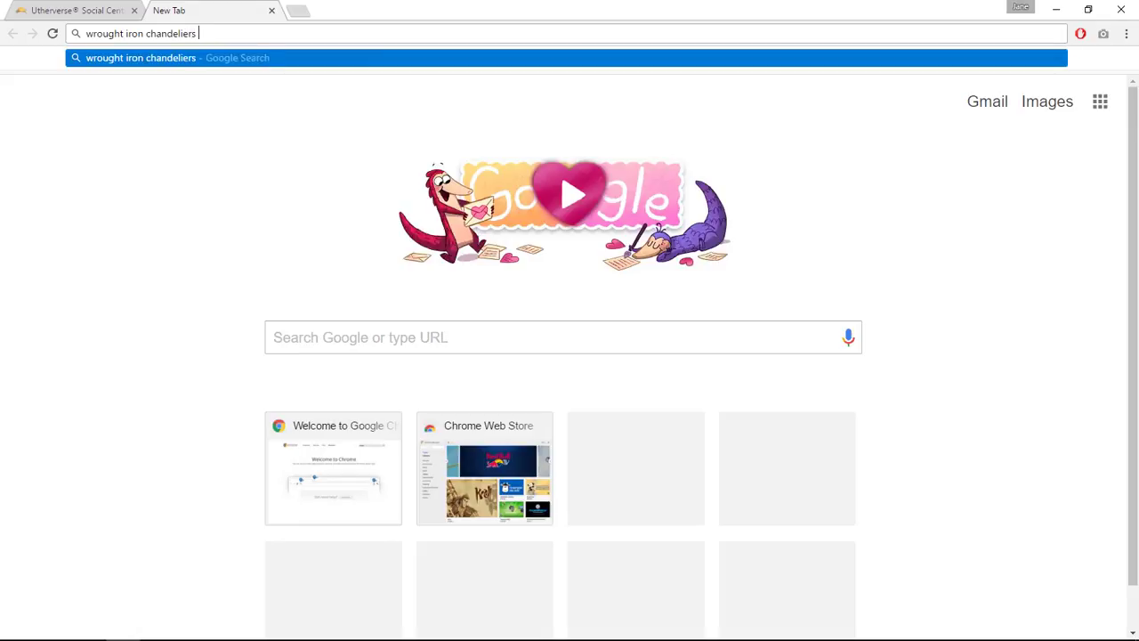
type("  png")
key("BackSpace")
key("BackSpace")
key("BackSpace")
type("png")
key("Return")
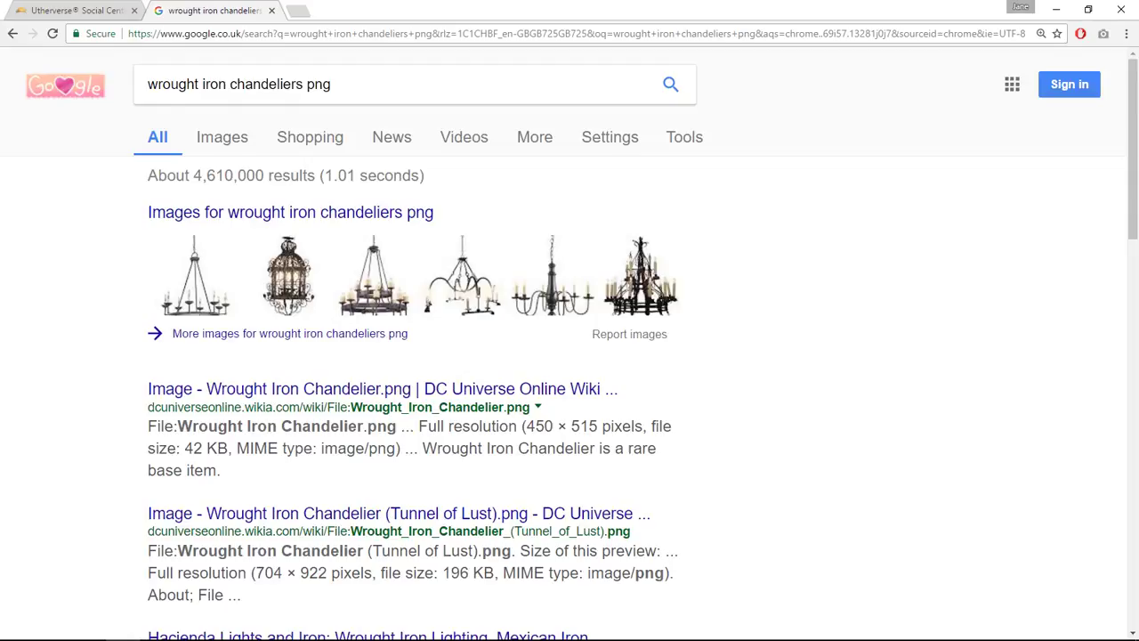
Browse the image results for the chandelier search and open the preview of the Adams Wrought Iron Chandelier
left_click(223, 137)
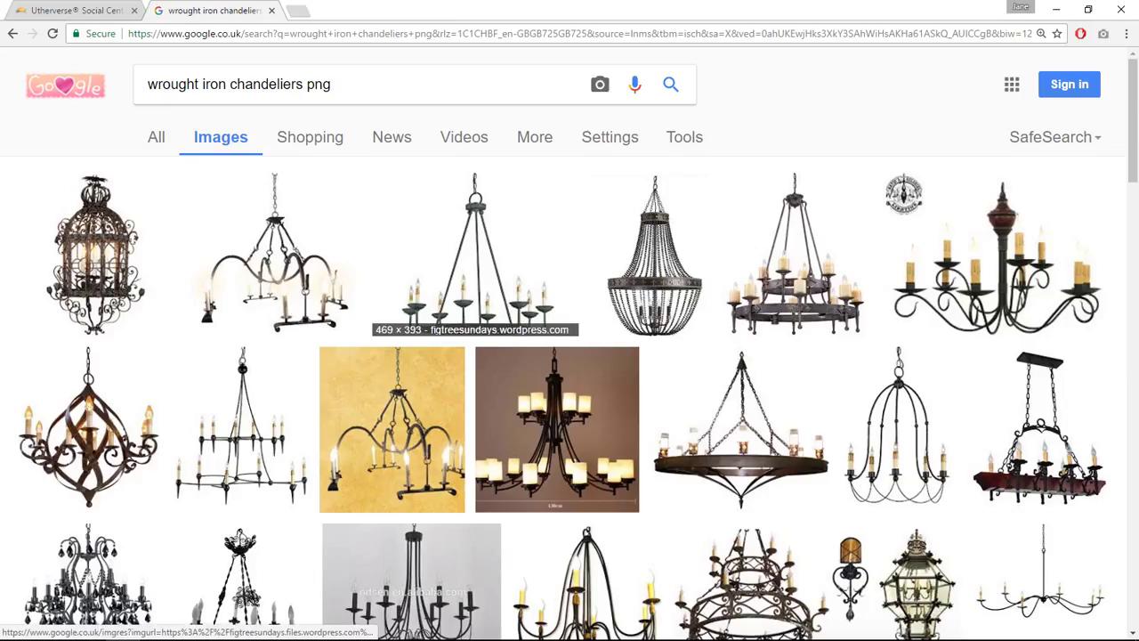
scroll(476, 258, "down", 2)
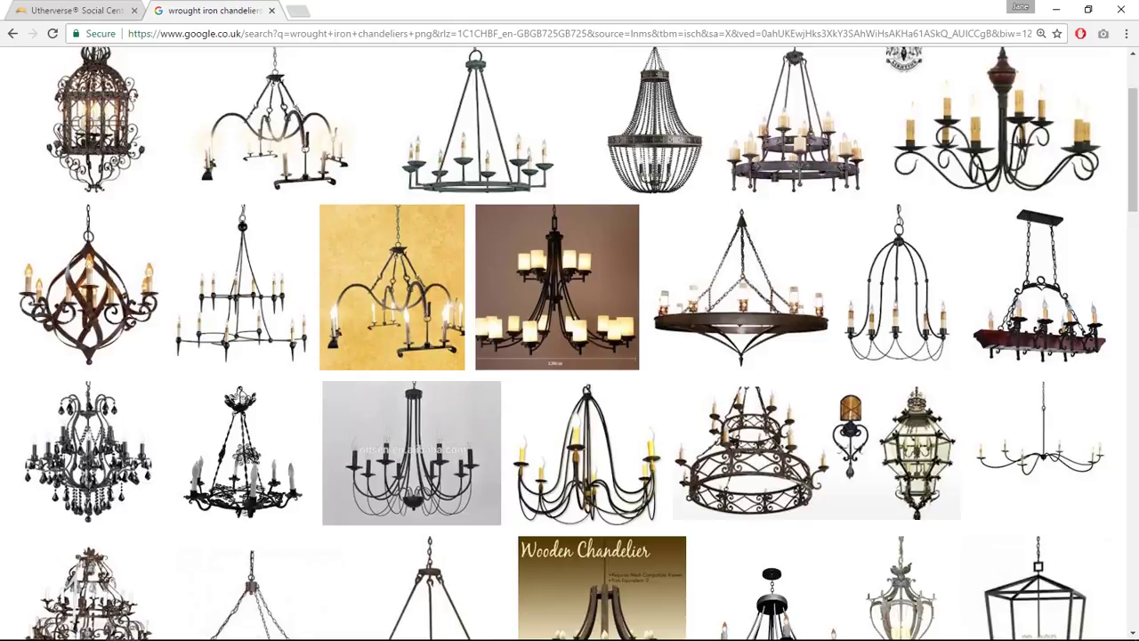
scroll(409, 125, "down", 5)
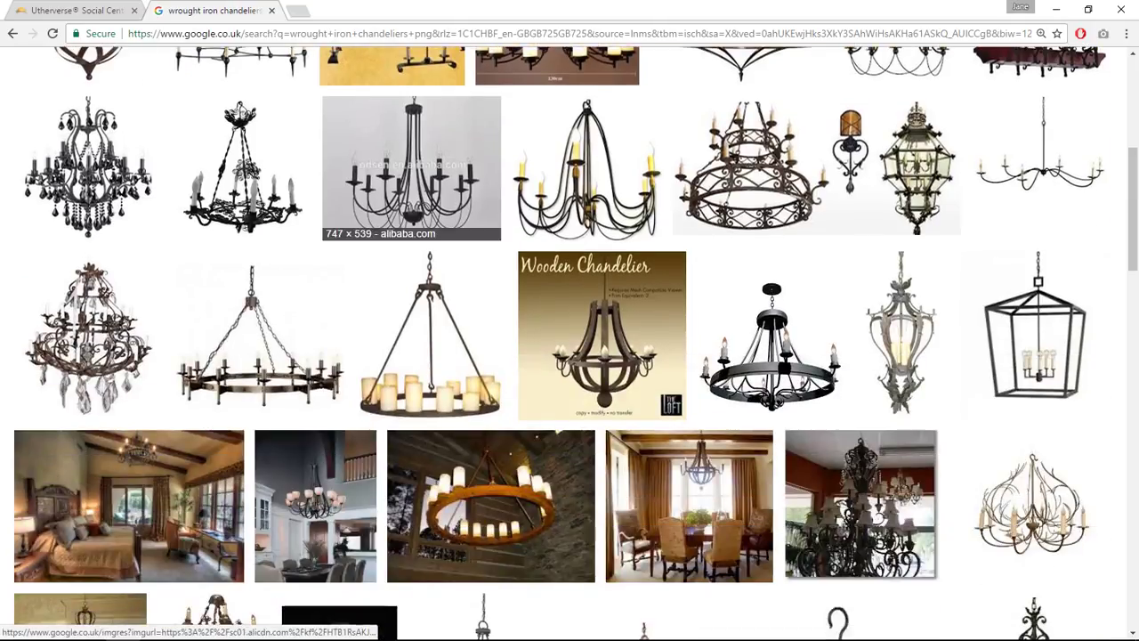
scroll(409, 124, "down", 4)
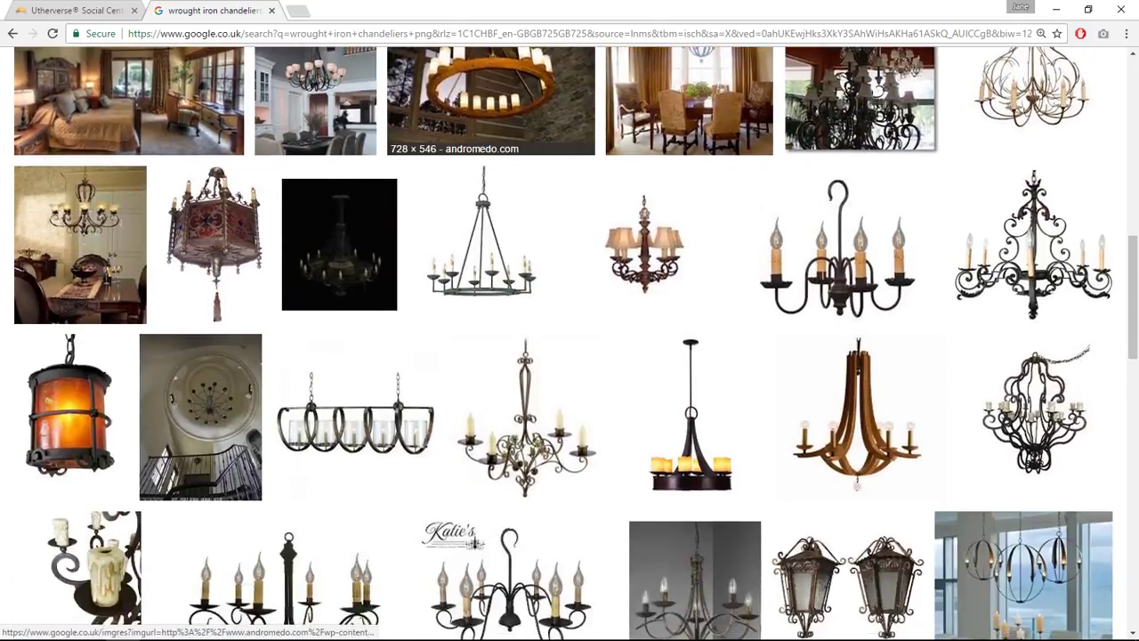
scroll(409, 356, "down", 2)
scroll(409, 355, "down", 2)
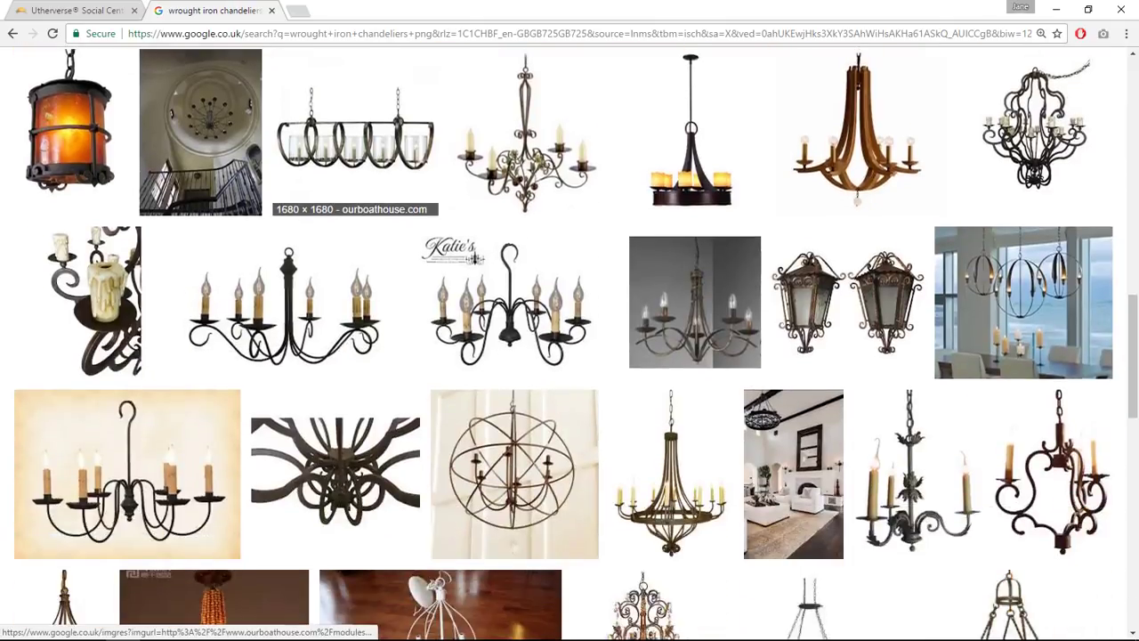
left_click(283, 302)
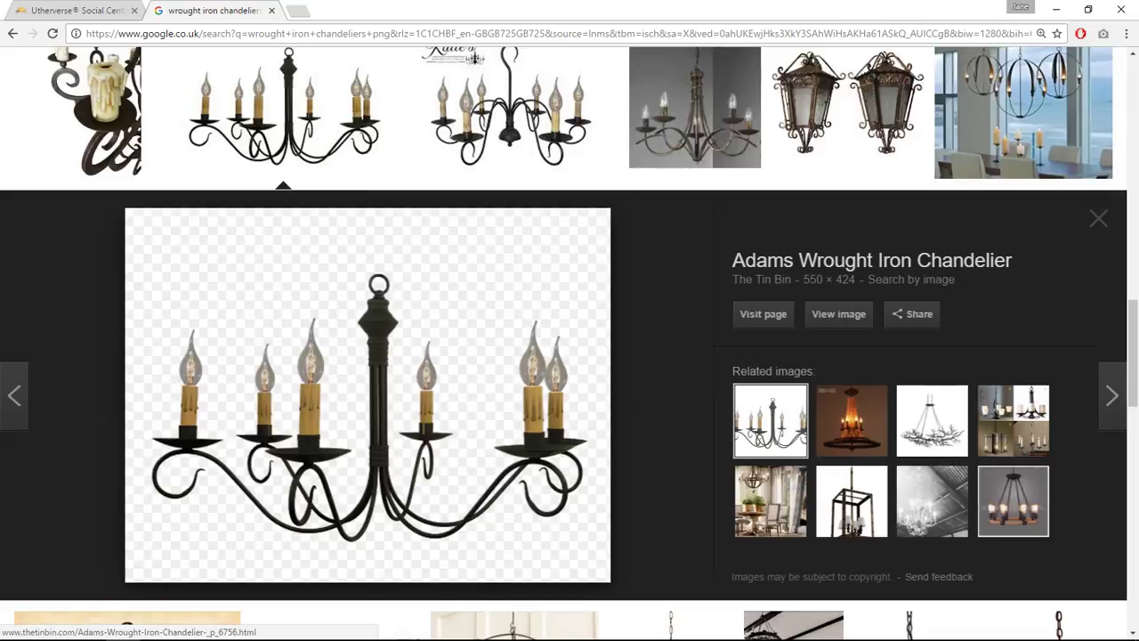
Save the previewed chandelier picture to the Desktop as a PNG, keeping its suggested file name
right_click(368, 308)
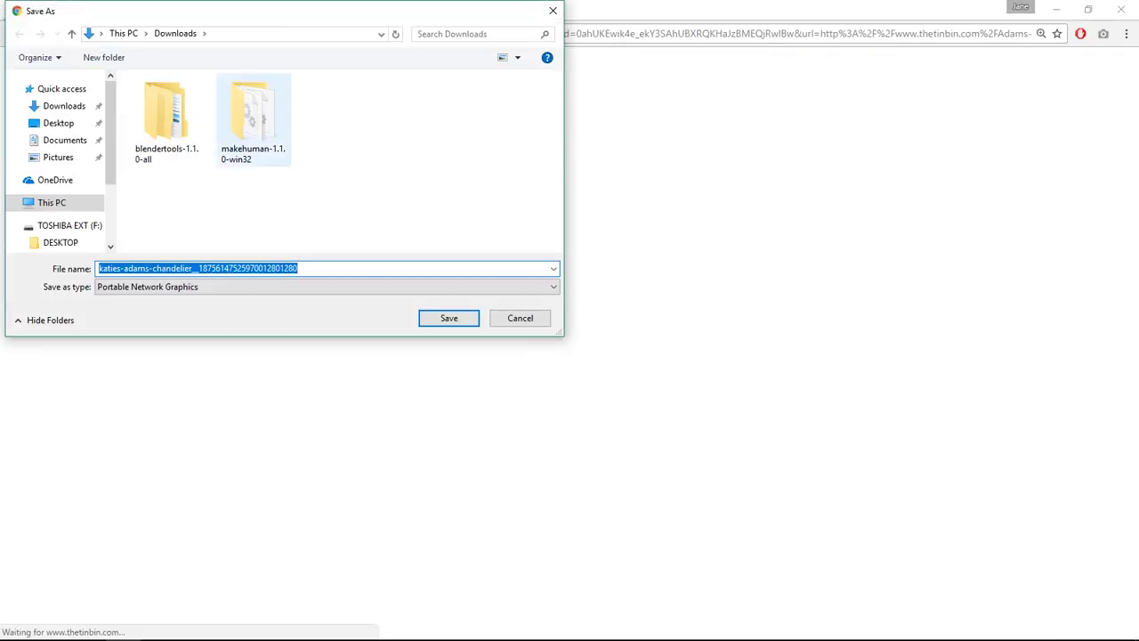
left_click(58, 123)
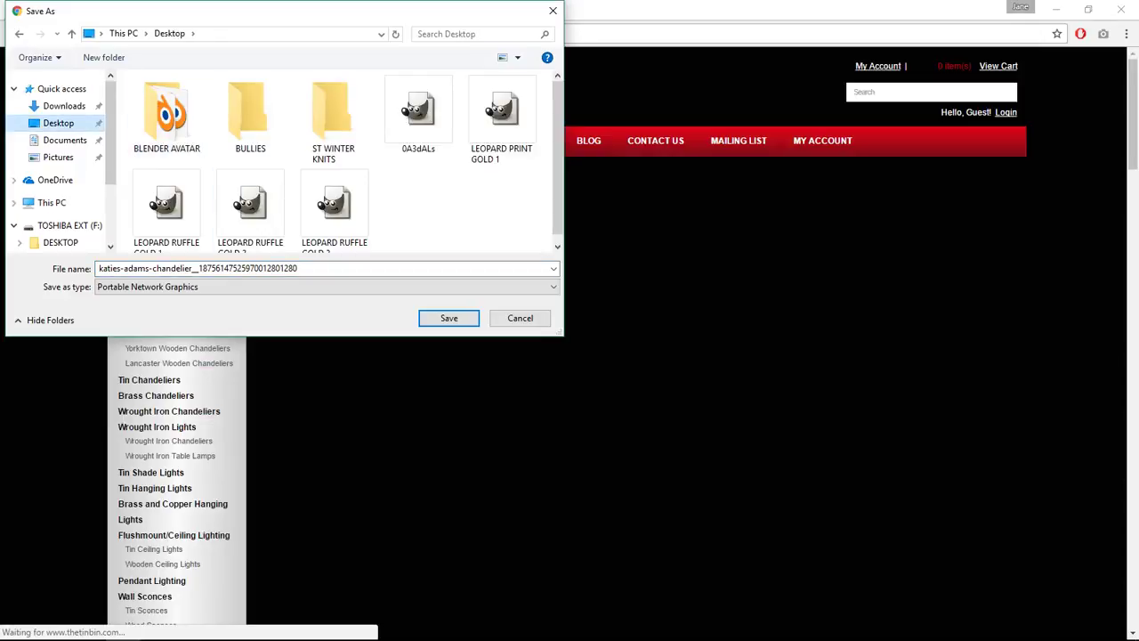
key("Return")
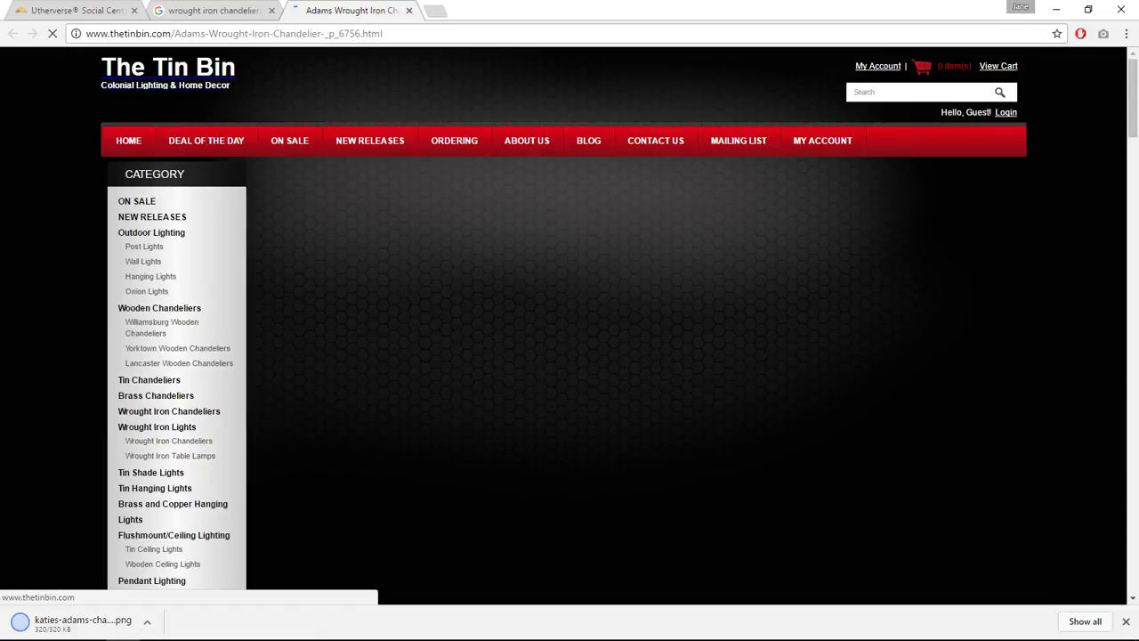
Close The Tin Bin page, the image search and the download notice, and show the desktop
left_click(409, 10)
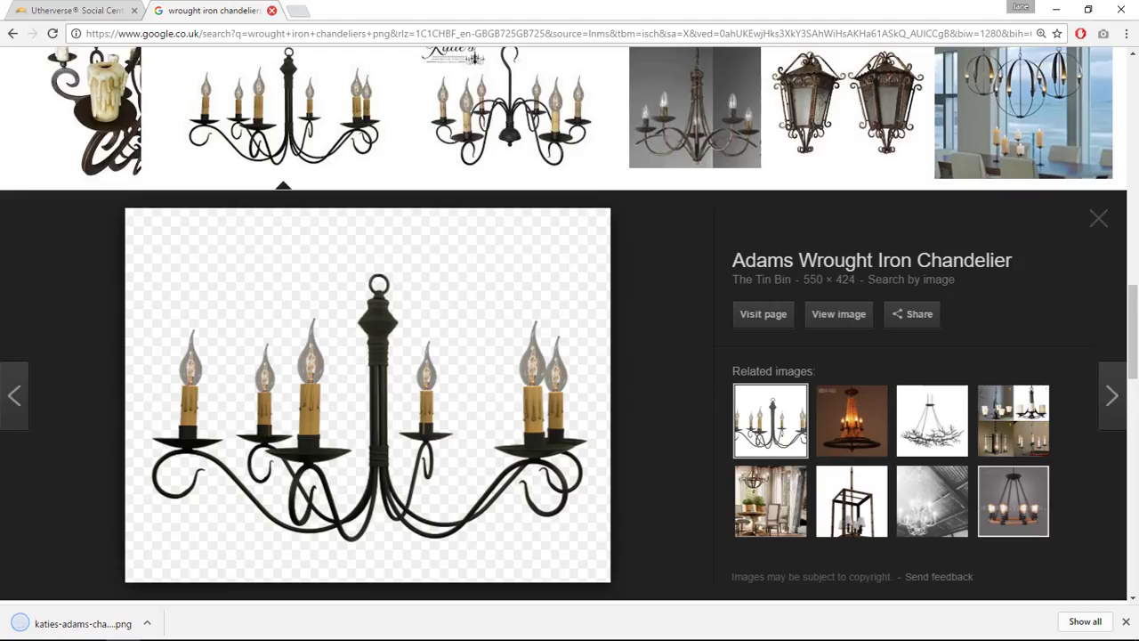
left_click(272, 10)
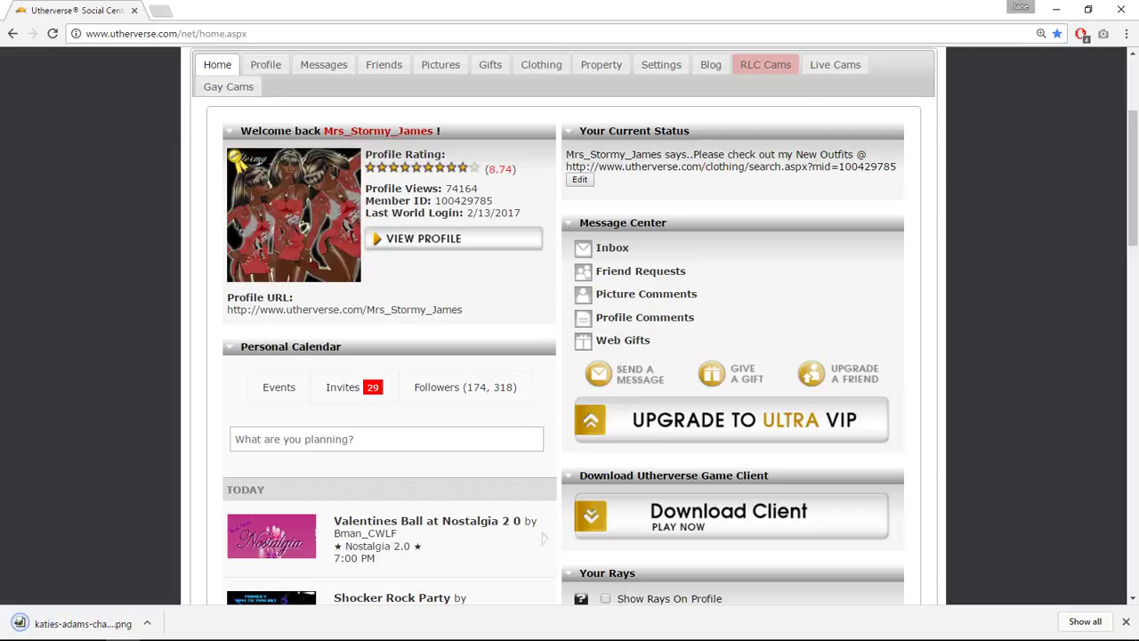
left_click(1126, 621)
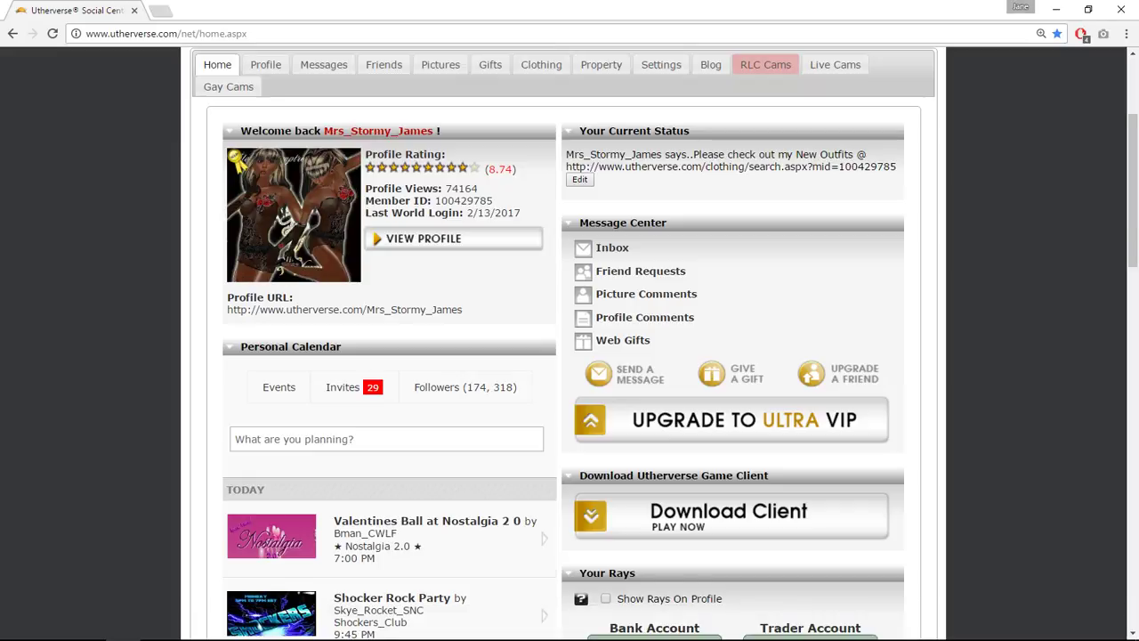
left_click(1136, 628)
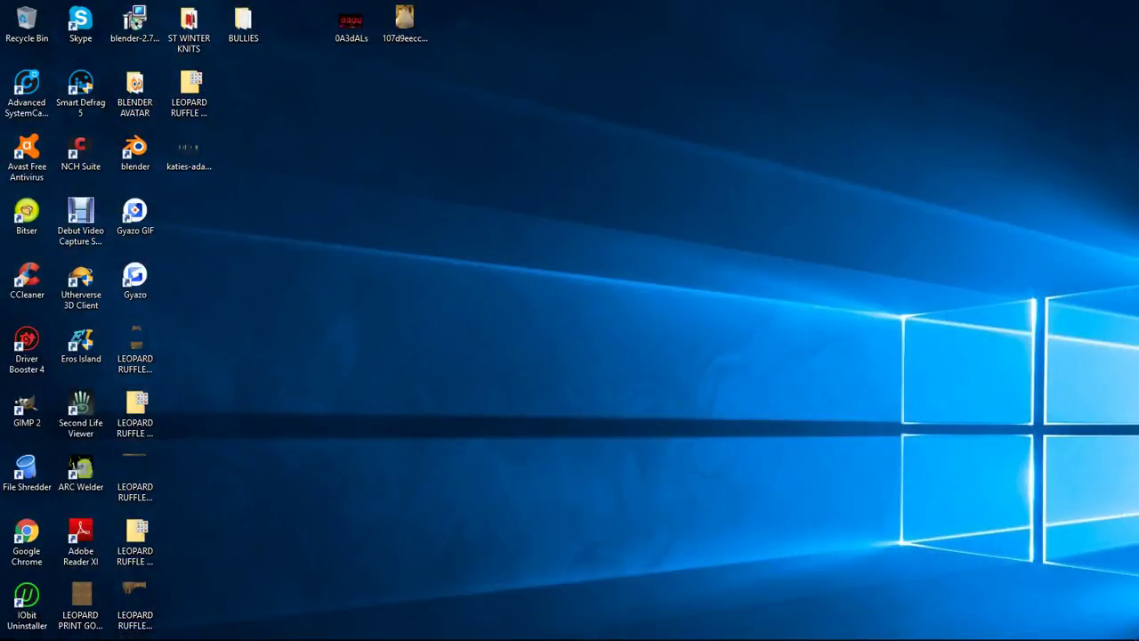
Open the saved katies-adams-chandelier image from the desktop in GIMP and activate the Move tool
left_click(189, 153)
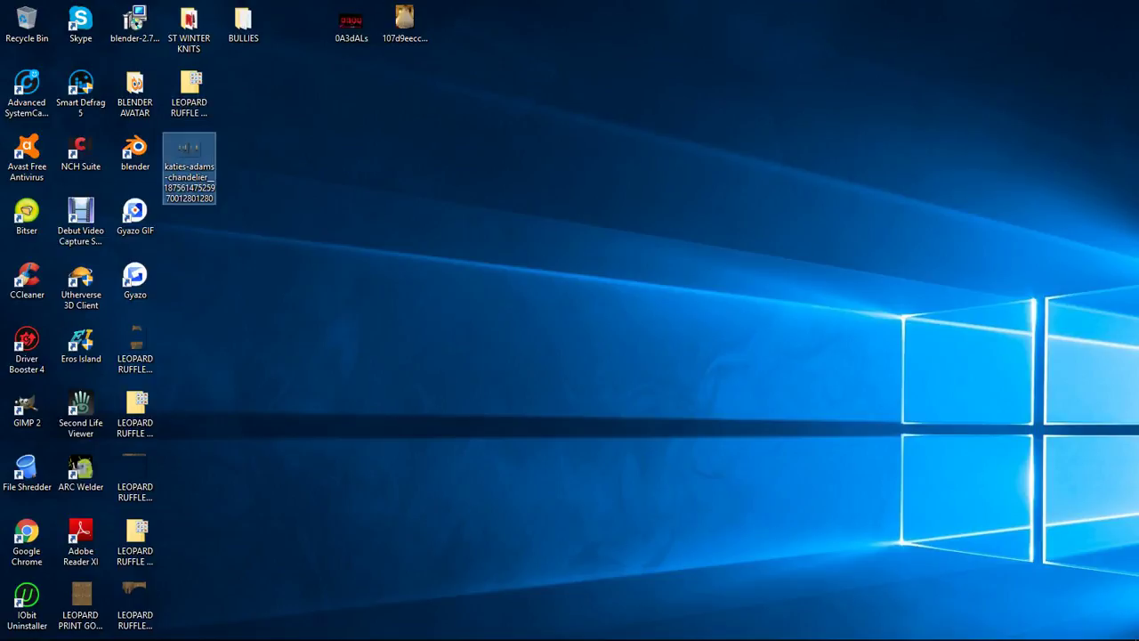
right_click(179, 149)
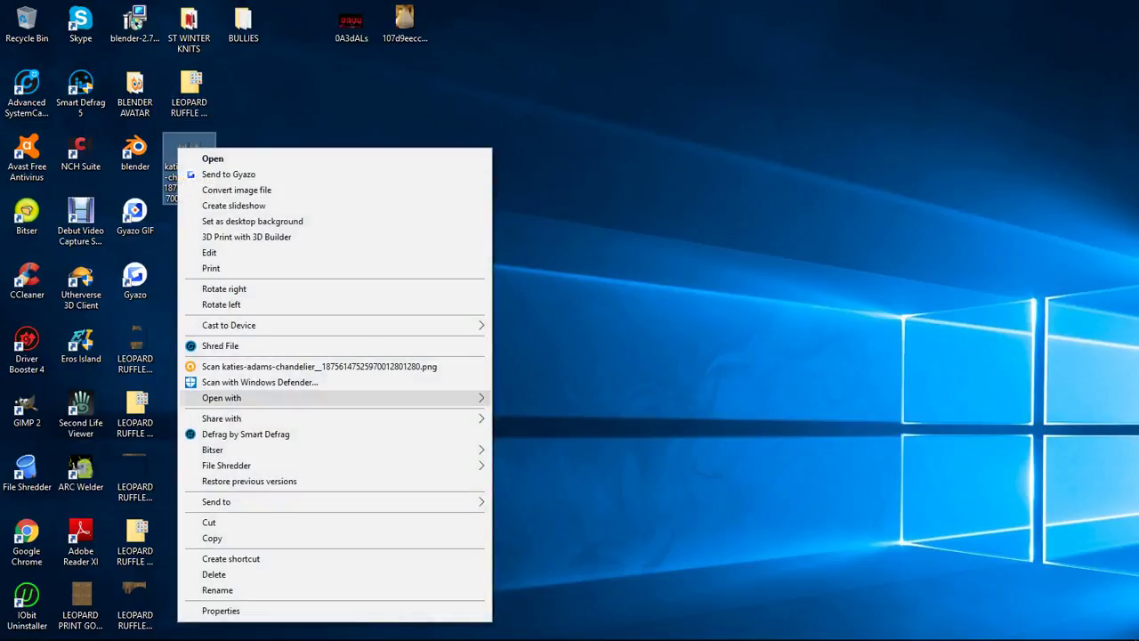
mouse_move(181, 397)
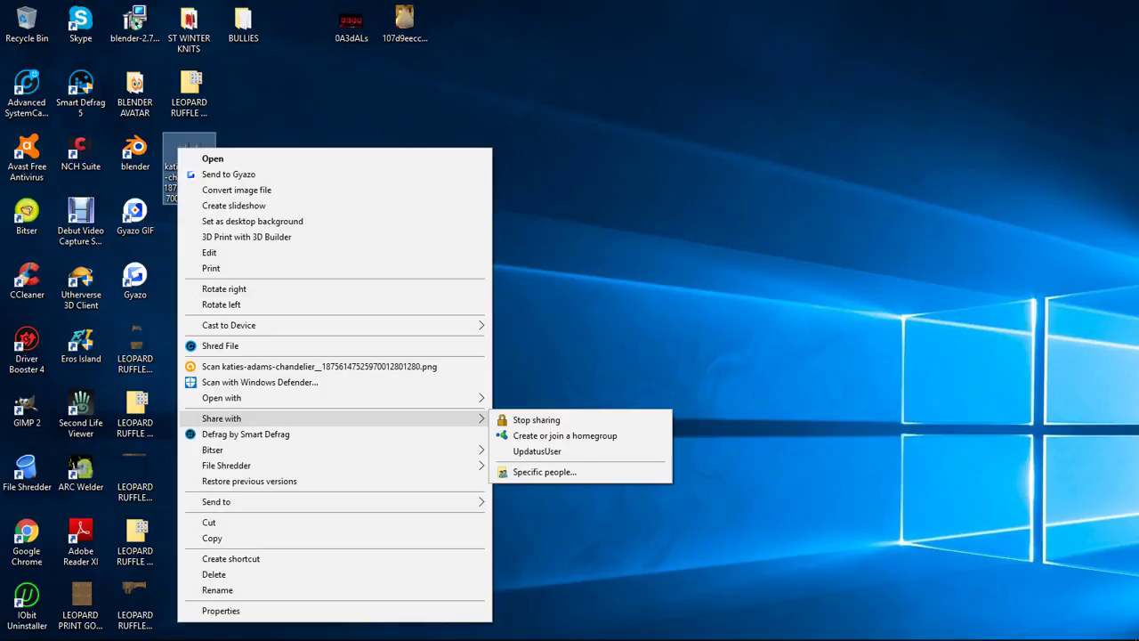
left_click(570, 398)
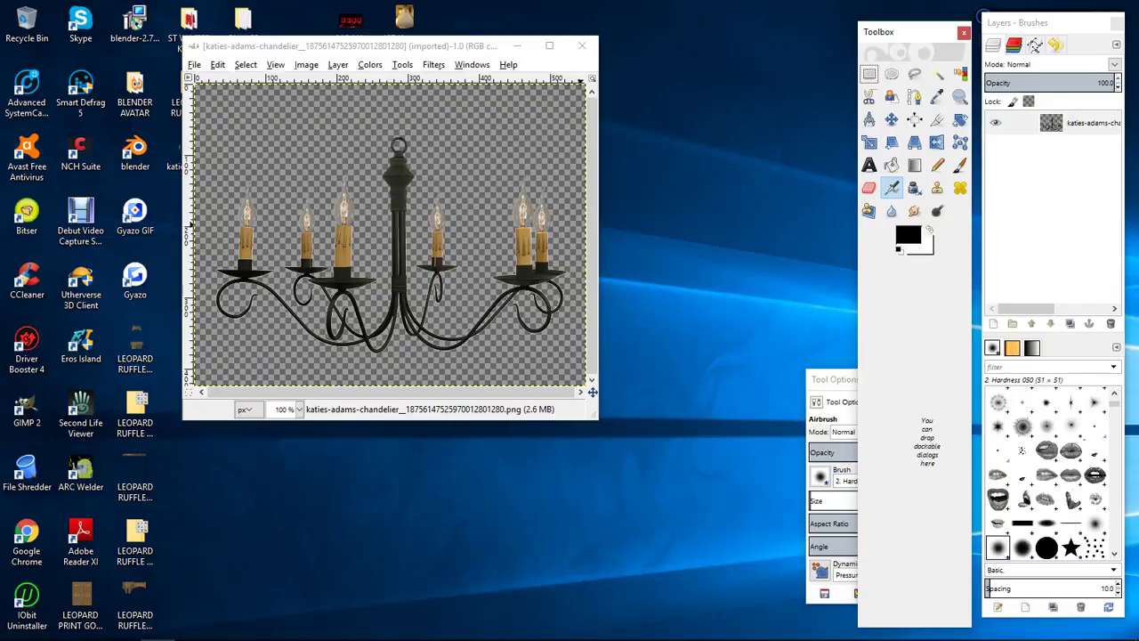
key("m")
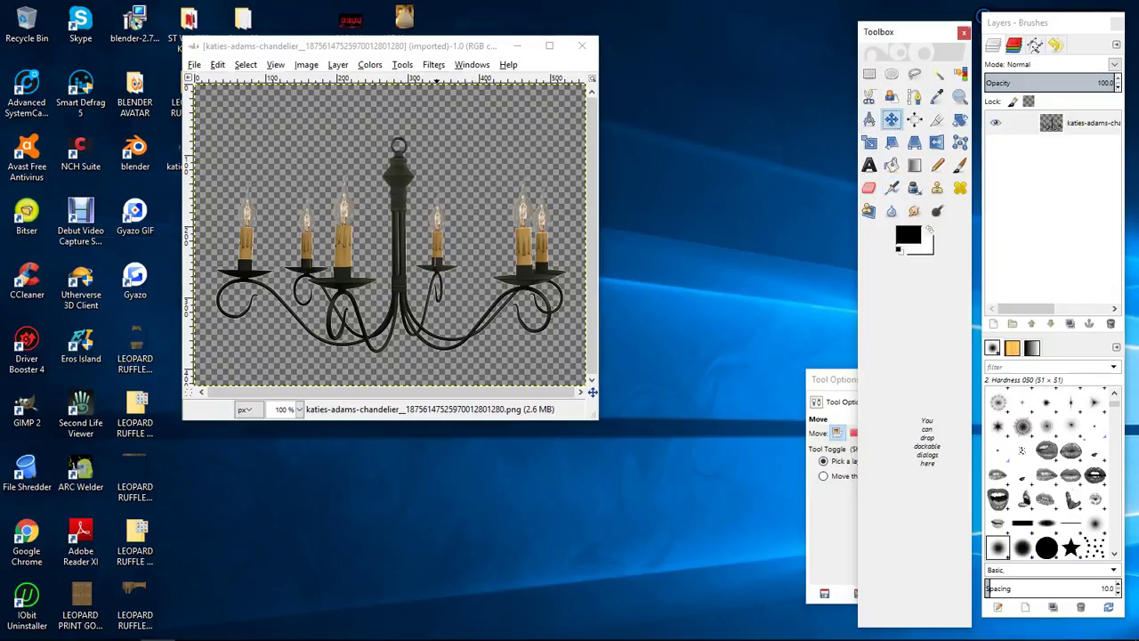
Apply the Sharpen filter to the chandelier image with an increased sharpness setting
left_click(434, 65)
mouse_move(456, 146)
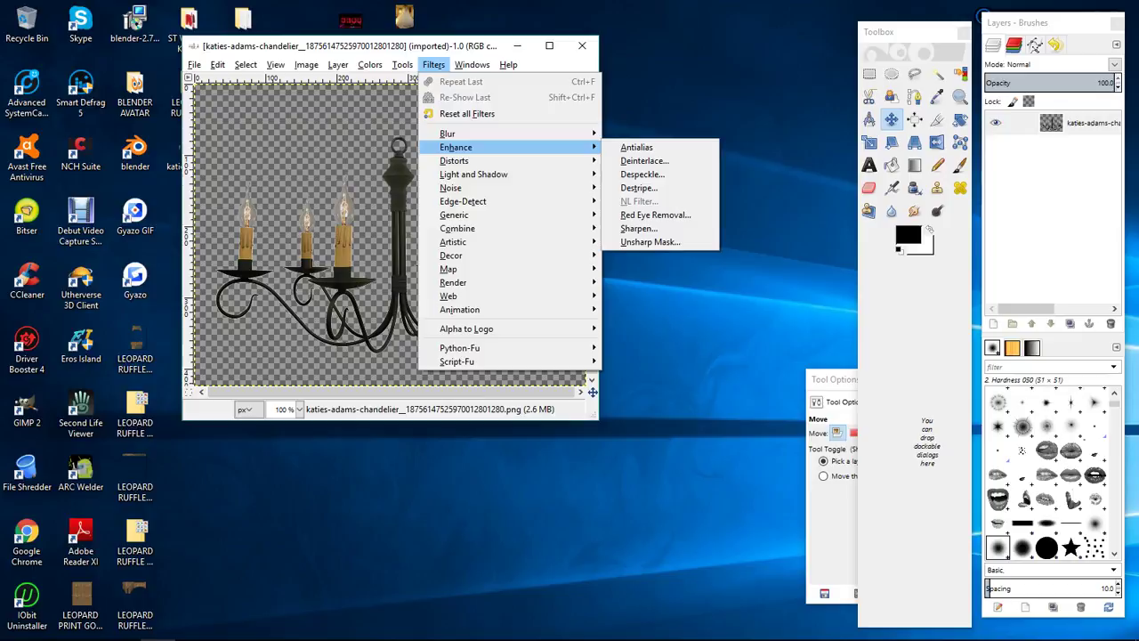
left_click(638, 228)
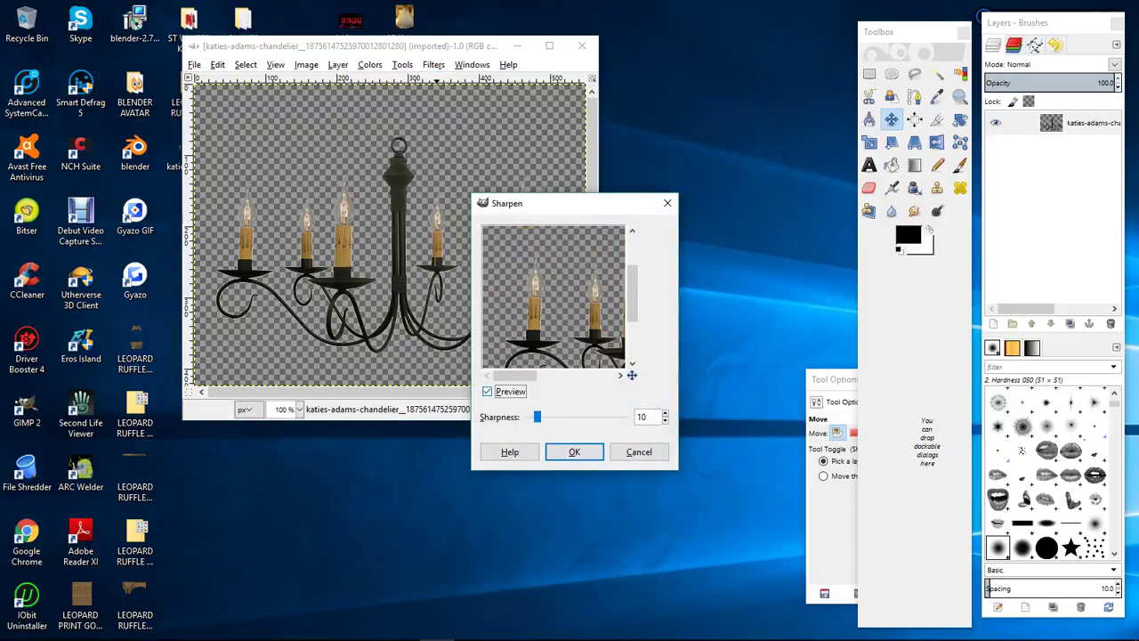
left_click_drag(537, 416, 586, 416)
left_click(574, 451)
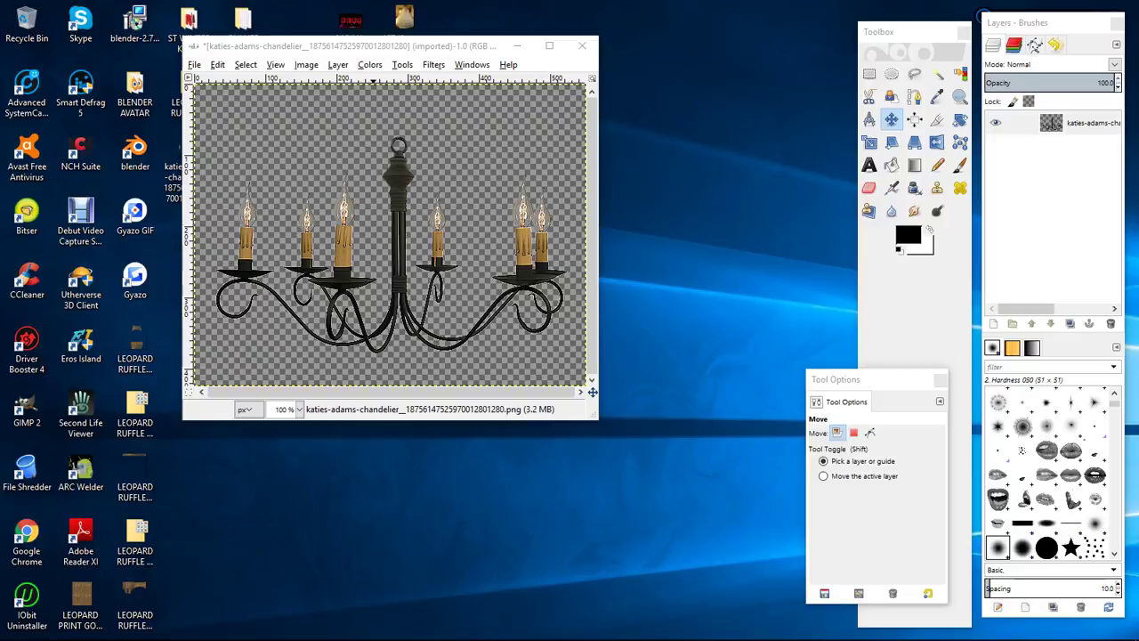
Scale the image to 512 × 512 pixels with the width and height unlinked
left_click(306, 64)
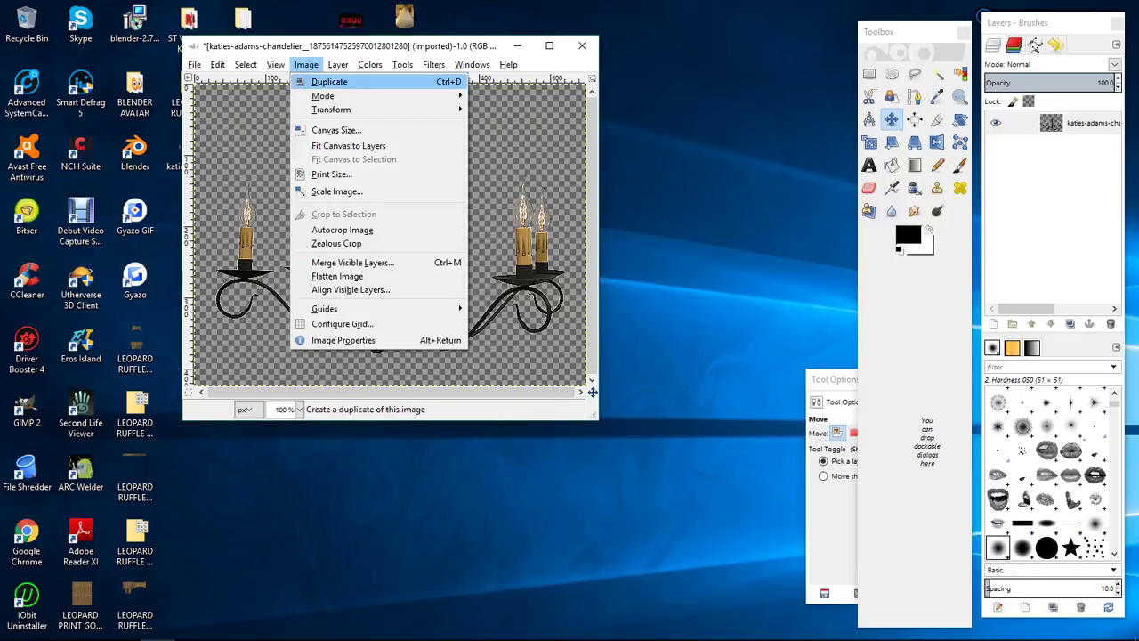
left_click(336, 191)
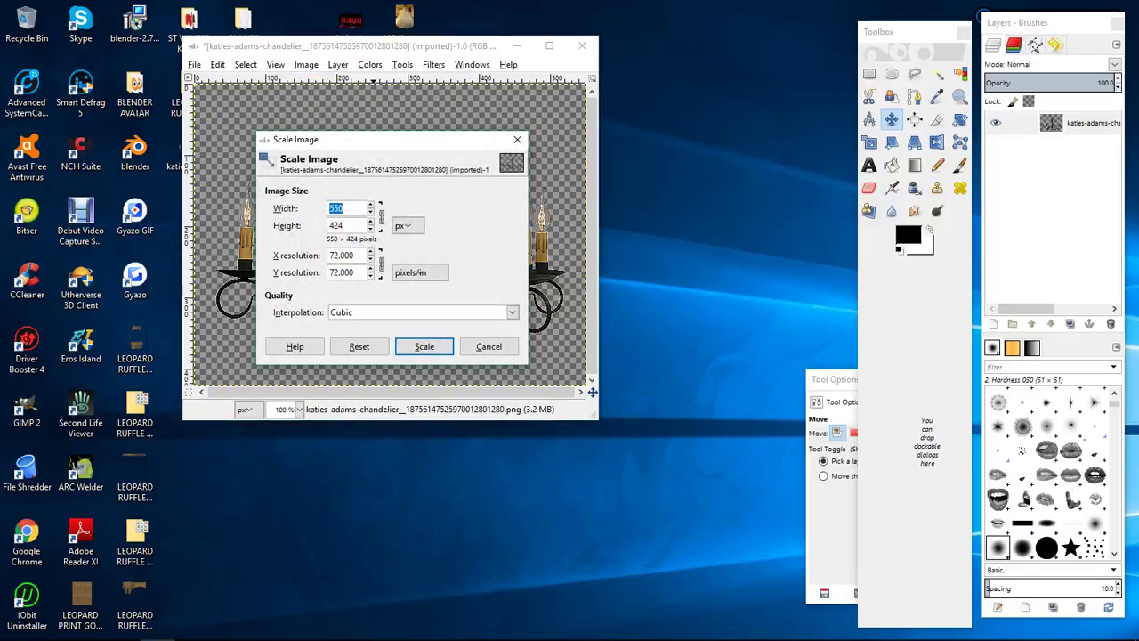
left_click(382, 218)
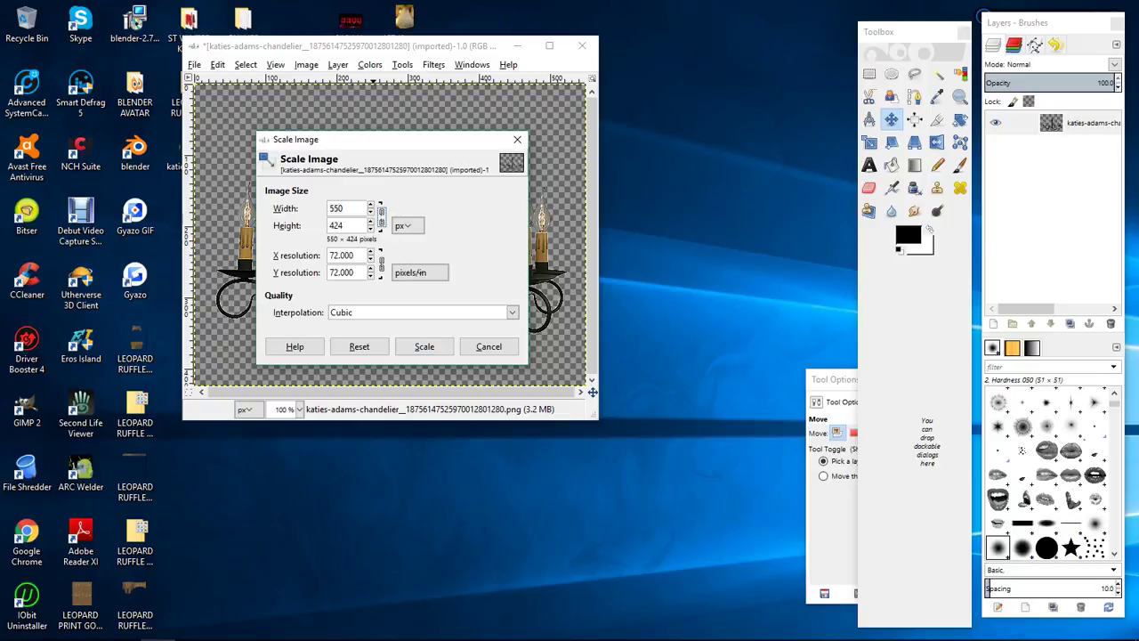
key("shift+Tab")
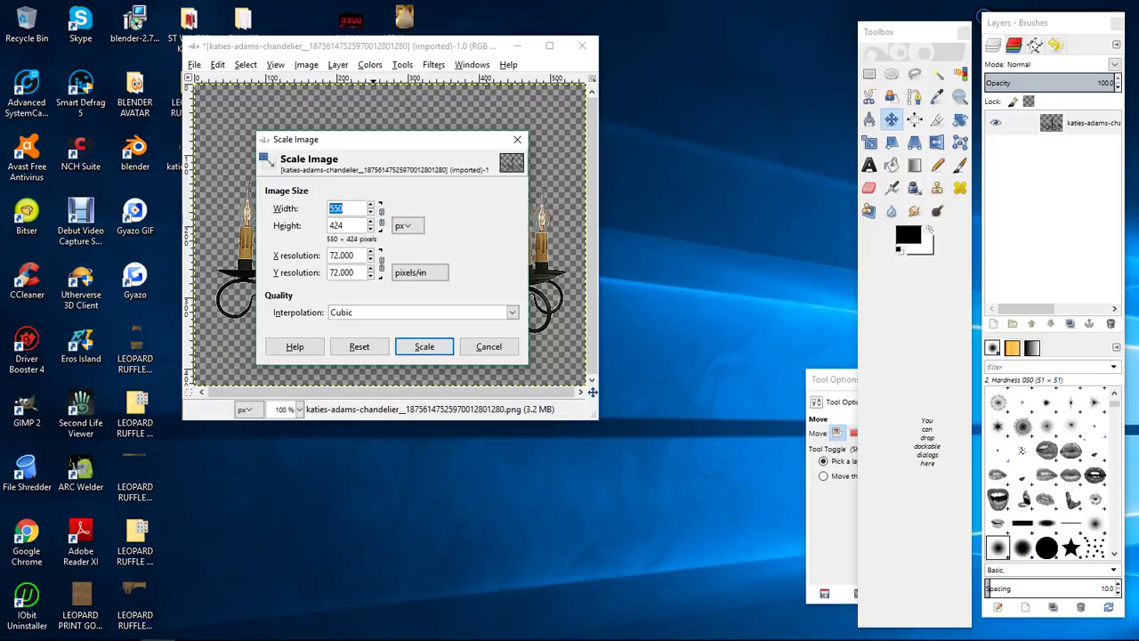
type("512")
key("Tab")
double_click(338, 226)
type("51")
left_click(424, 347)
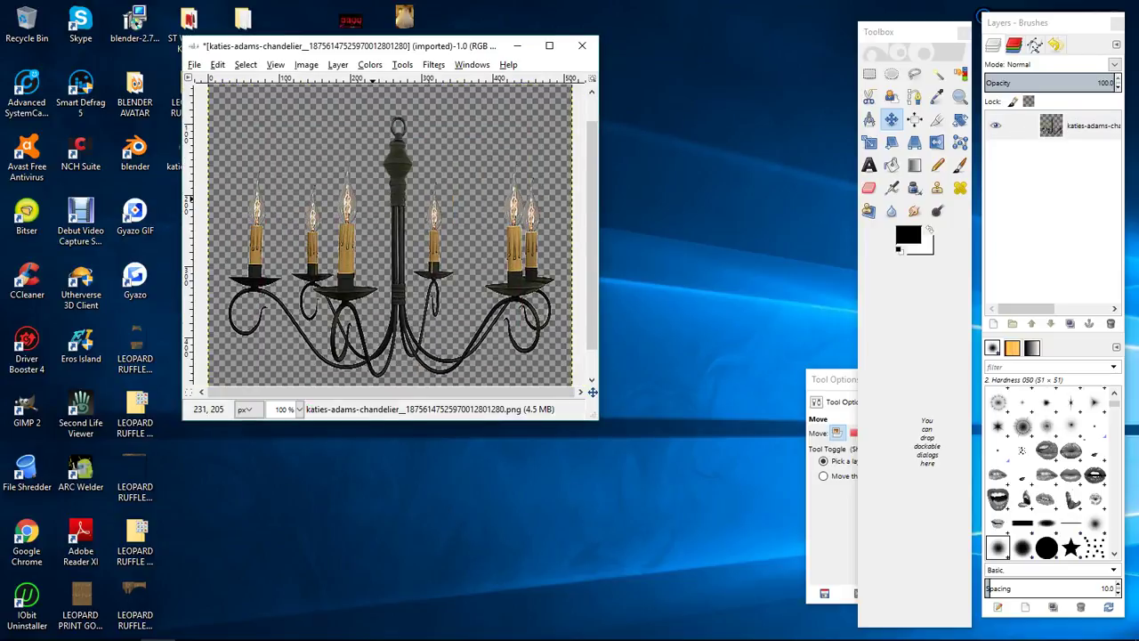
Overwrite the original chandelier PNG with the edited 512-pixel version and minimize the image window
left_click(194, 65)
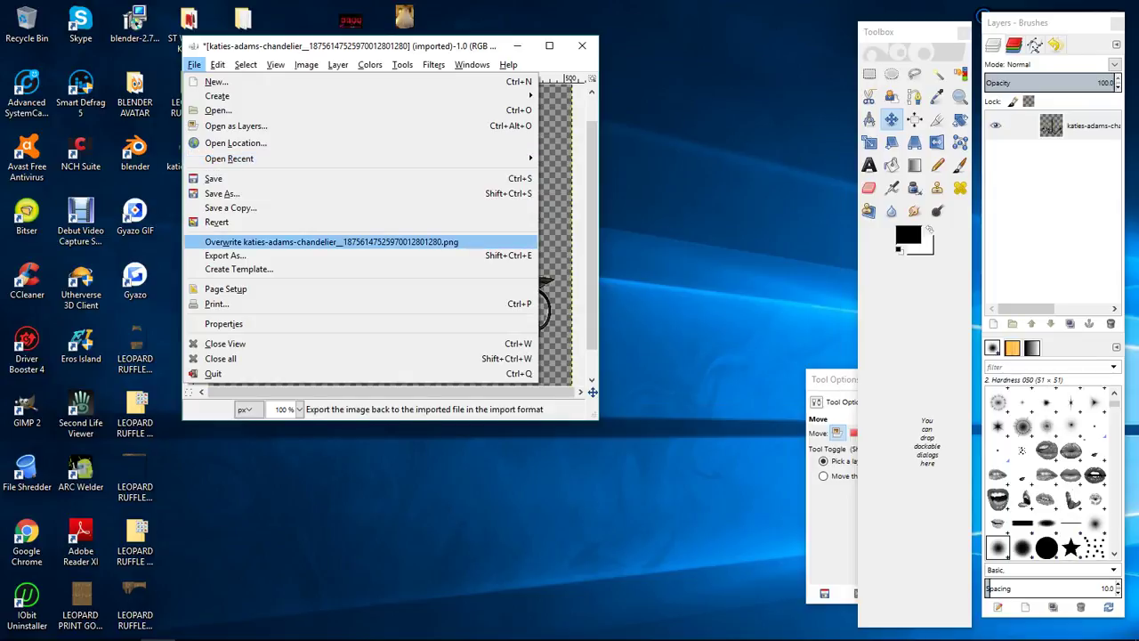
key("Return")
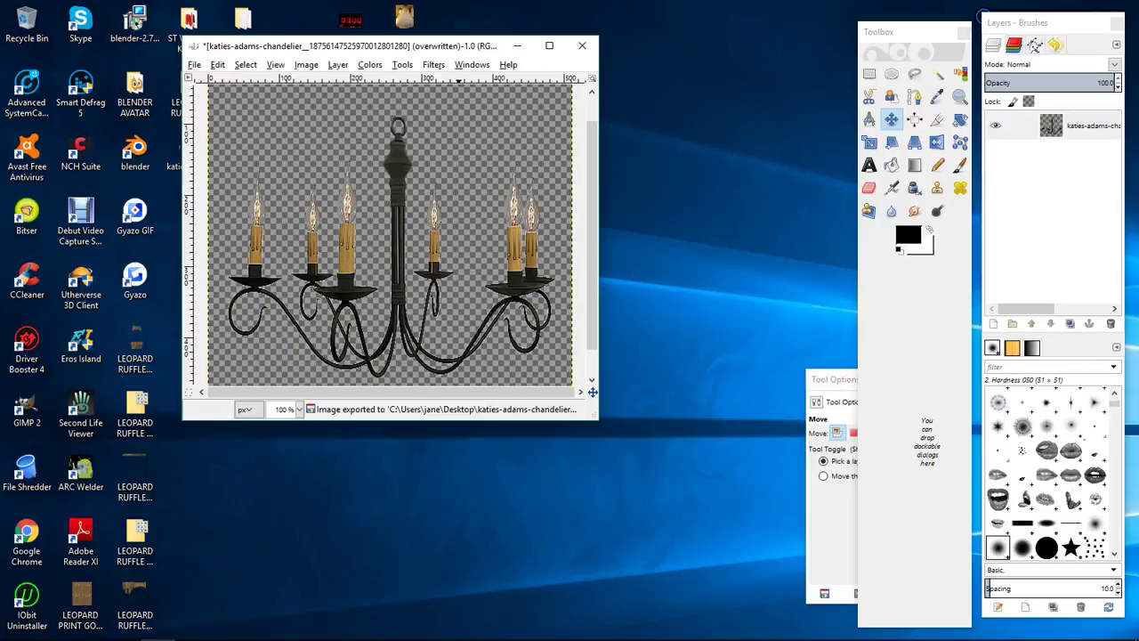
left_click(517, 45)
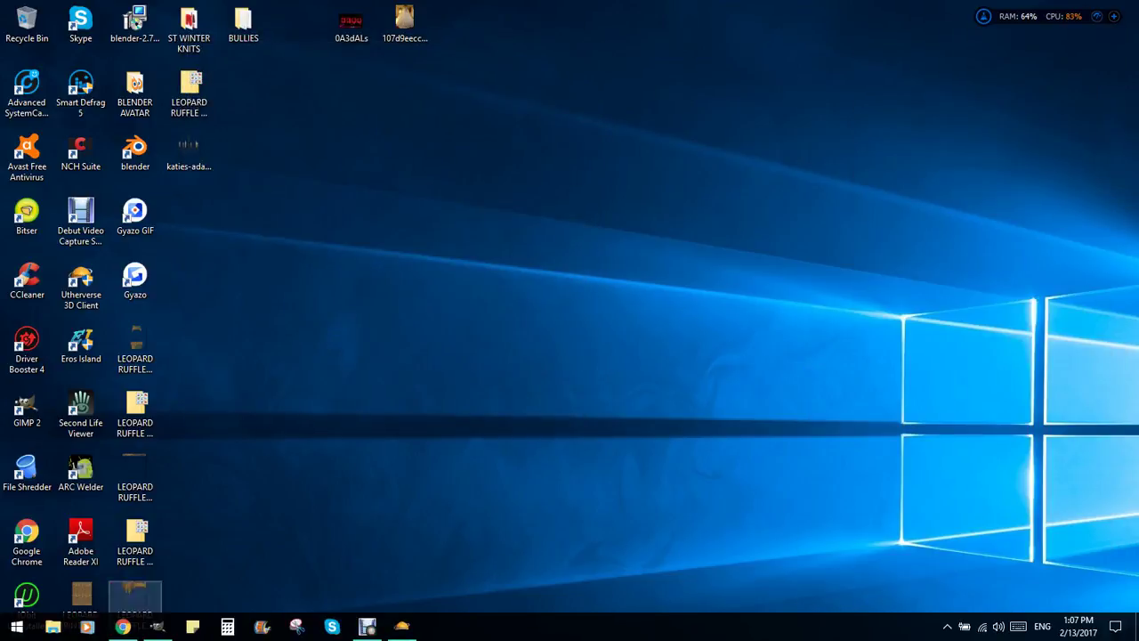
Switch to Chrome, open imgur.com in a new tab and sign in with the saved account credentials
left_click(123, 627)
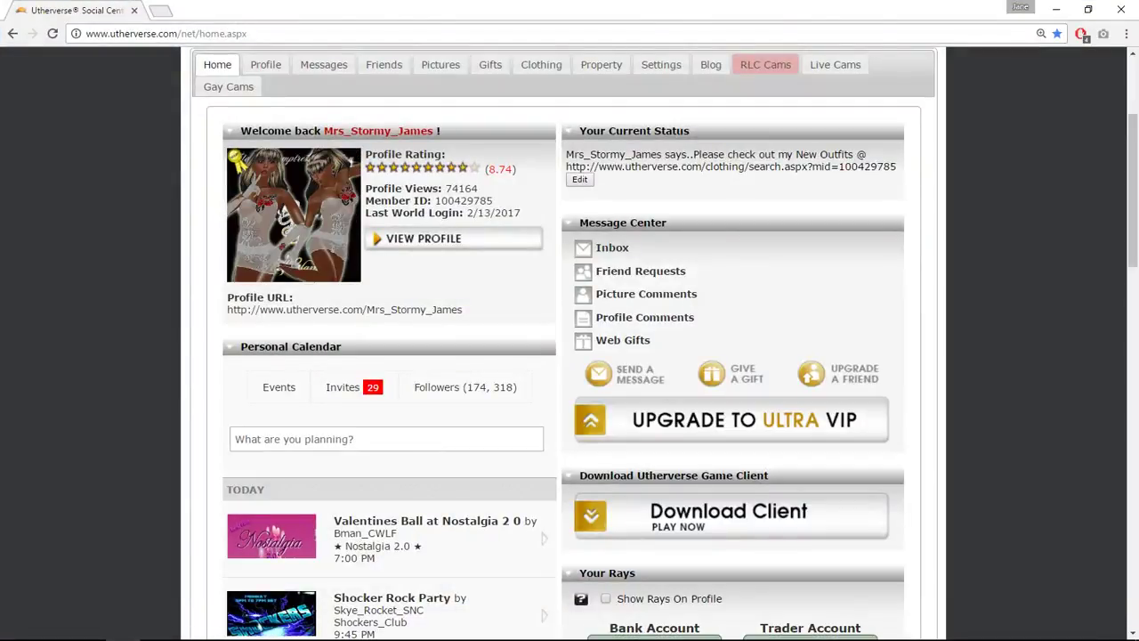
left_click(160, 10)
type("i")
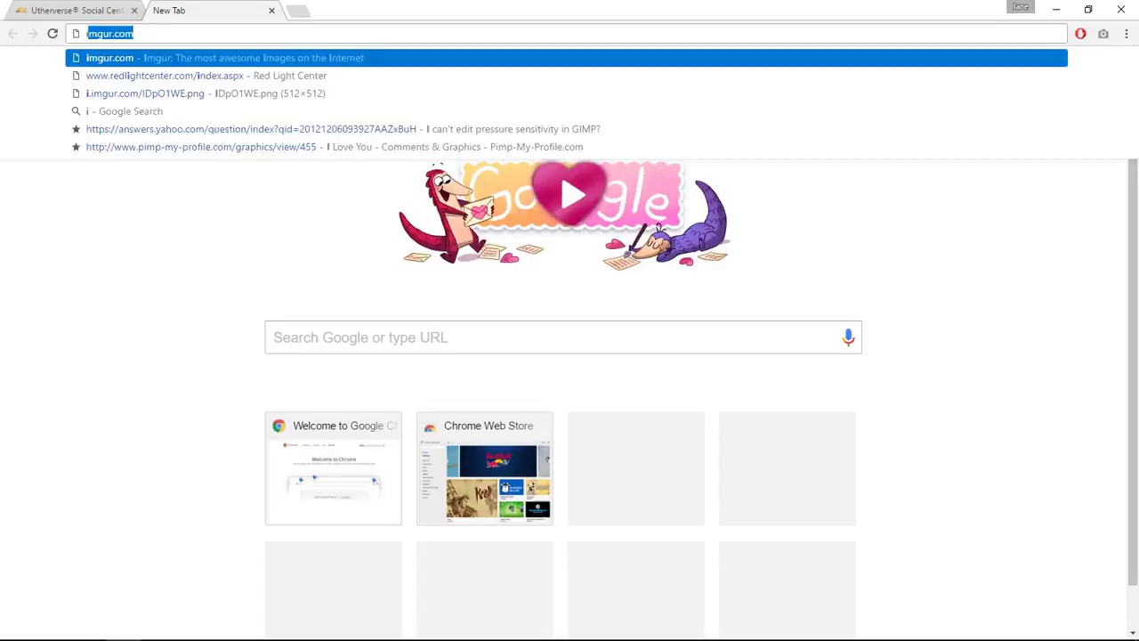
type("mgur")
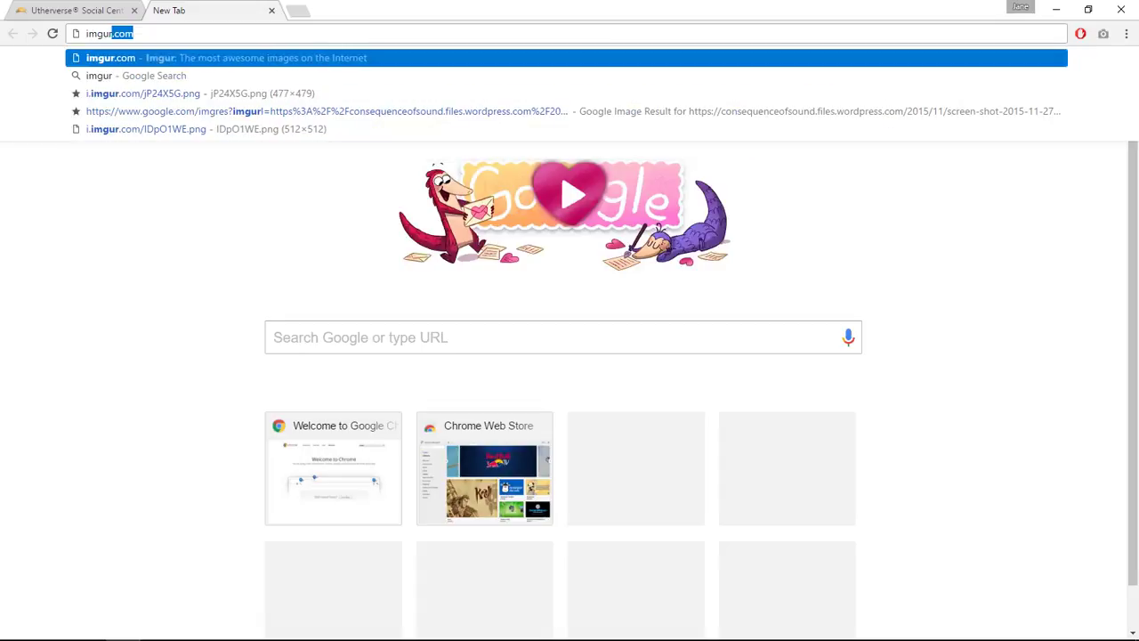
key("Return")
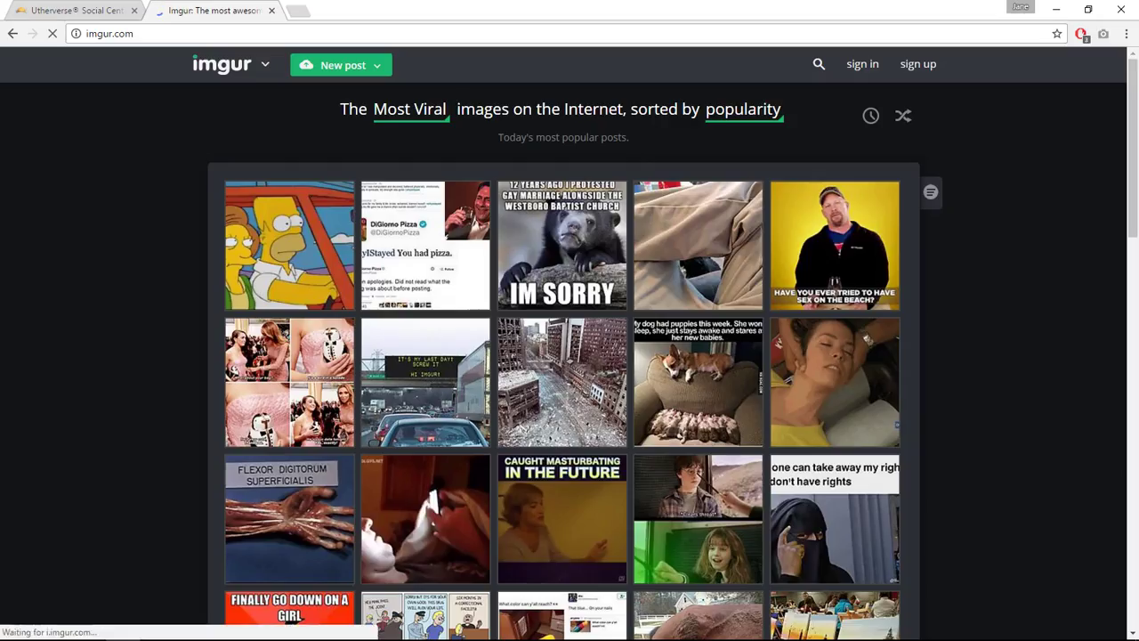
left_click(862, 64)
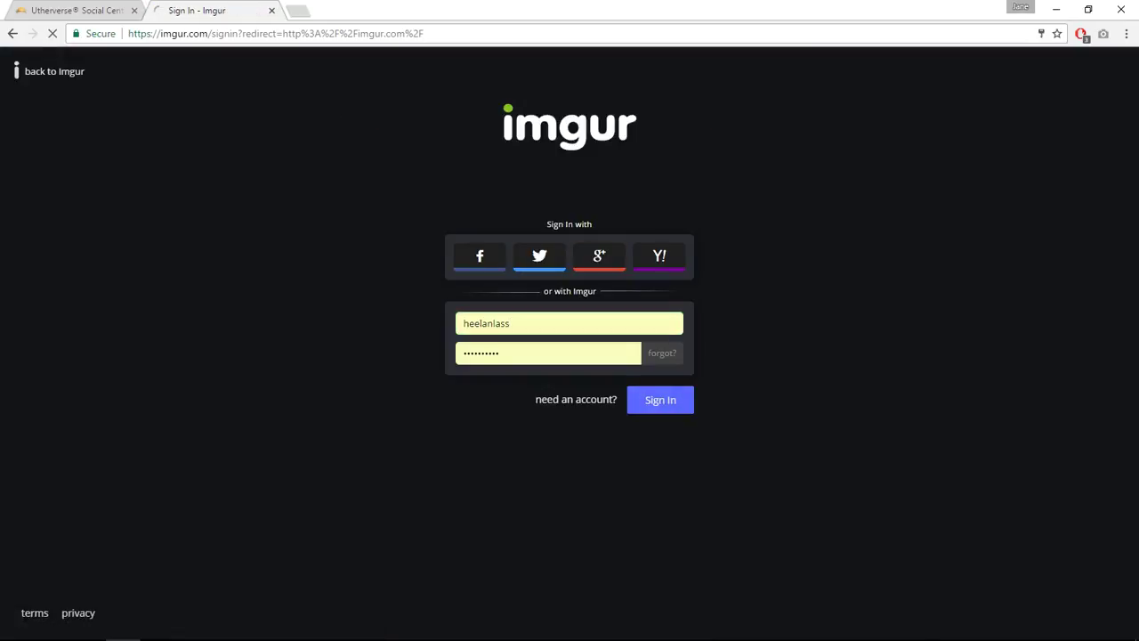
key("Return")
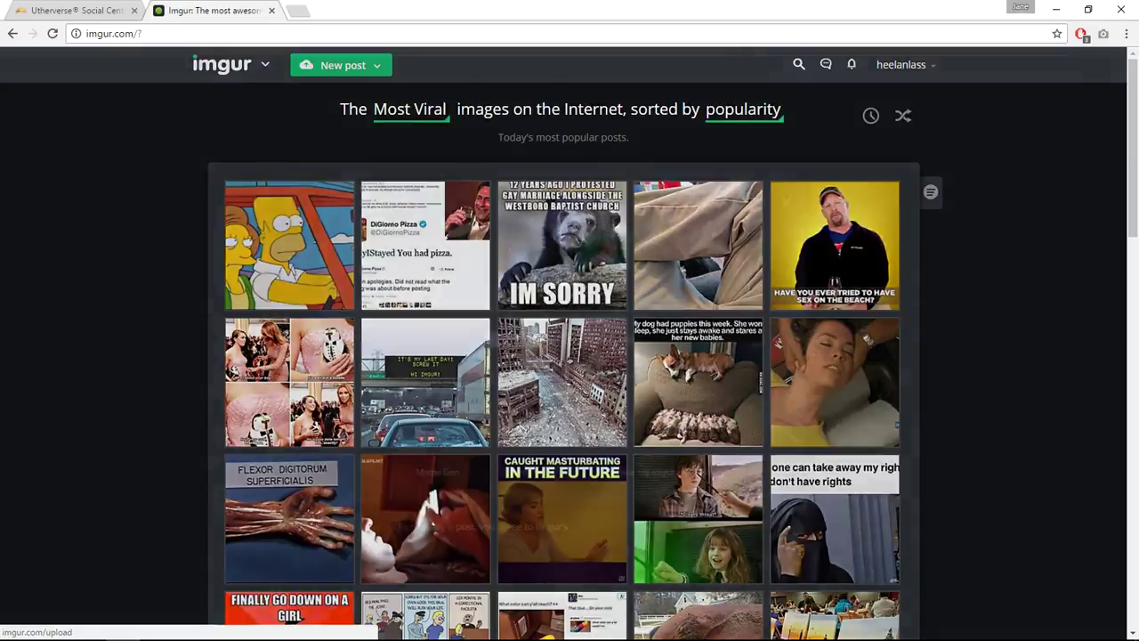
Upload the katies-adams-chandelier image from the desktop to Imgur as a new post
left_click(343, 65)
left_click(617, 265)
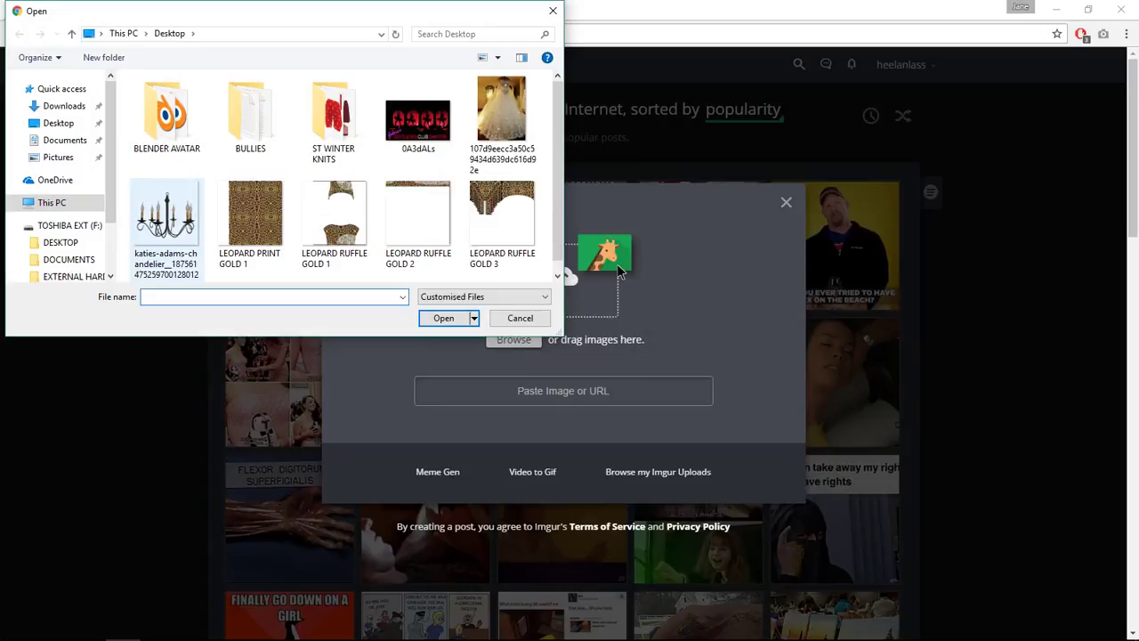
left_click(166, 229)
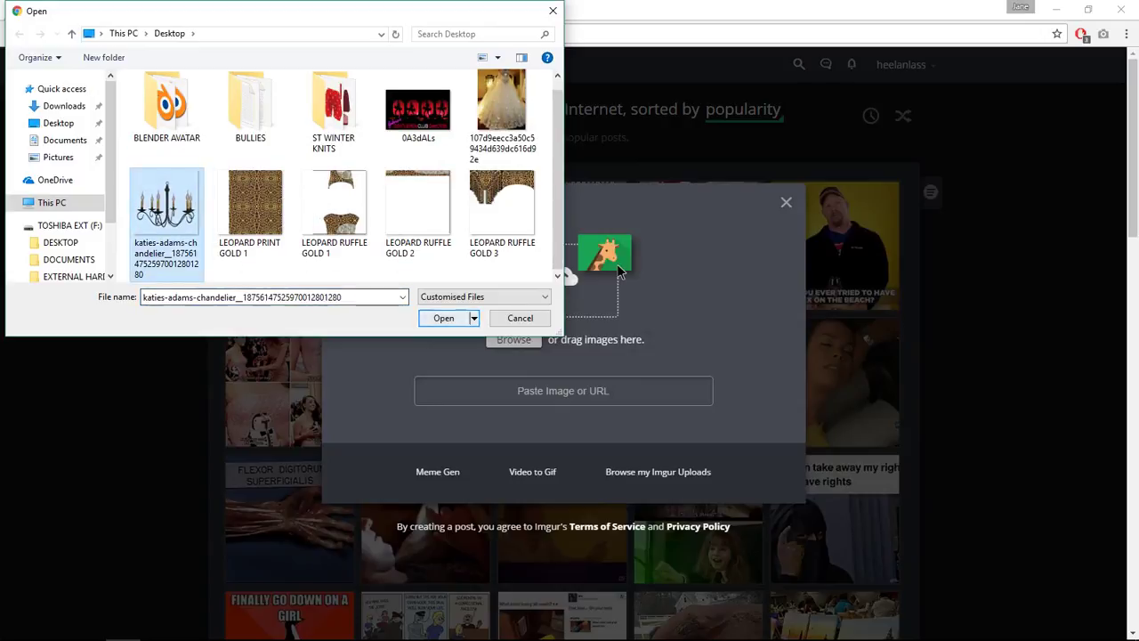
key("Return")
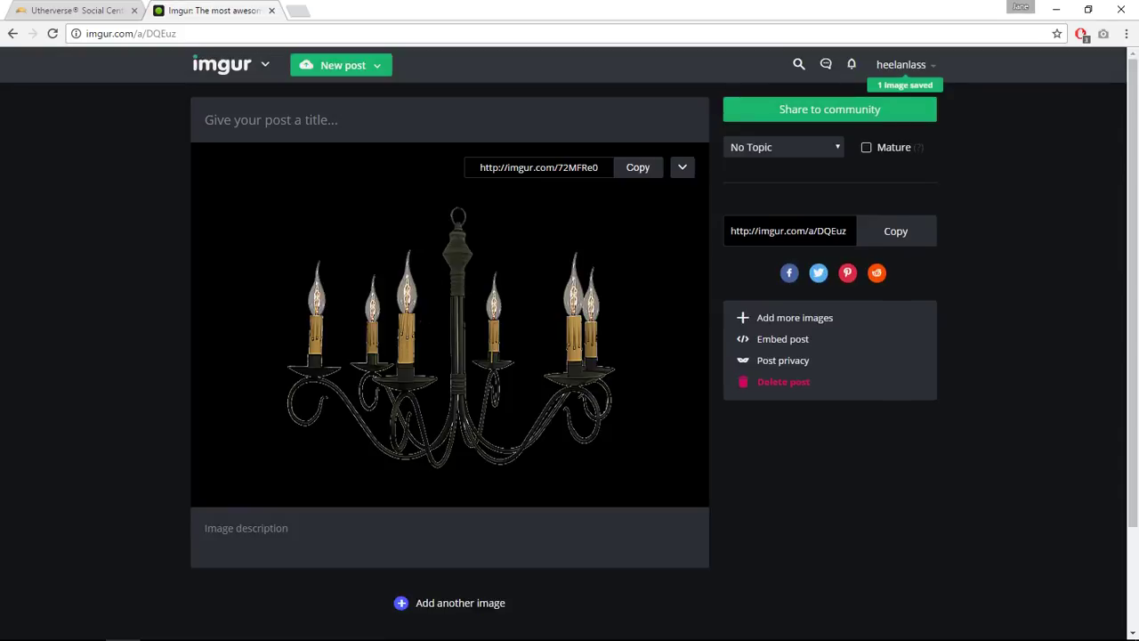
Go to the account's uploaded images and open the new chandelier image with its sharing links
mouse_move(900, 64)
left_click(862, 95)
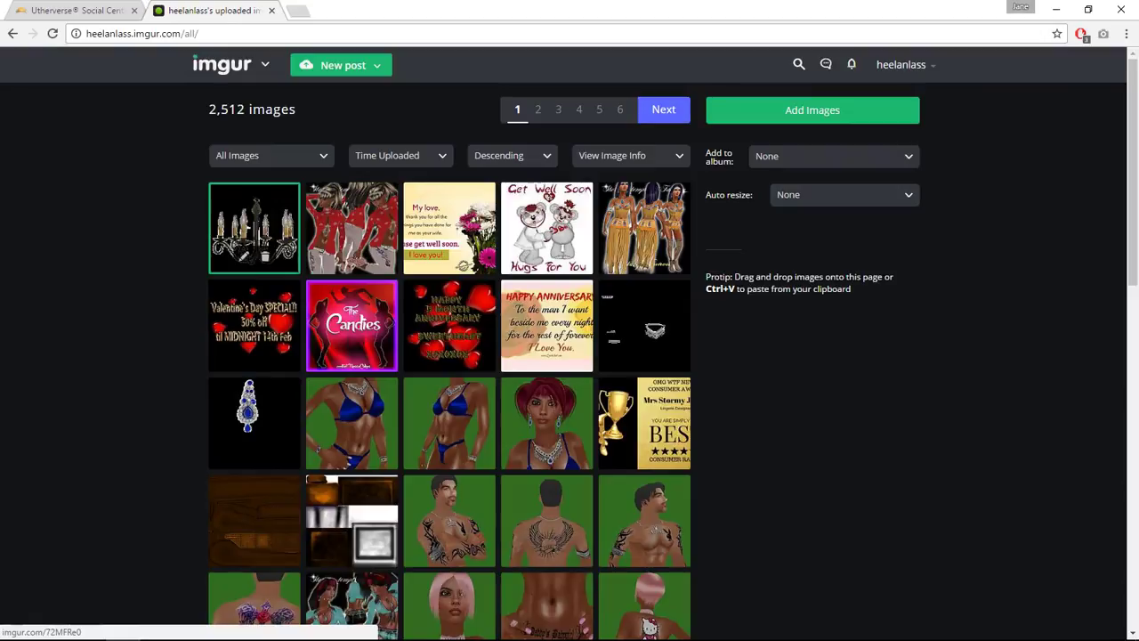
left_click(255, 227)
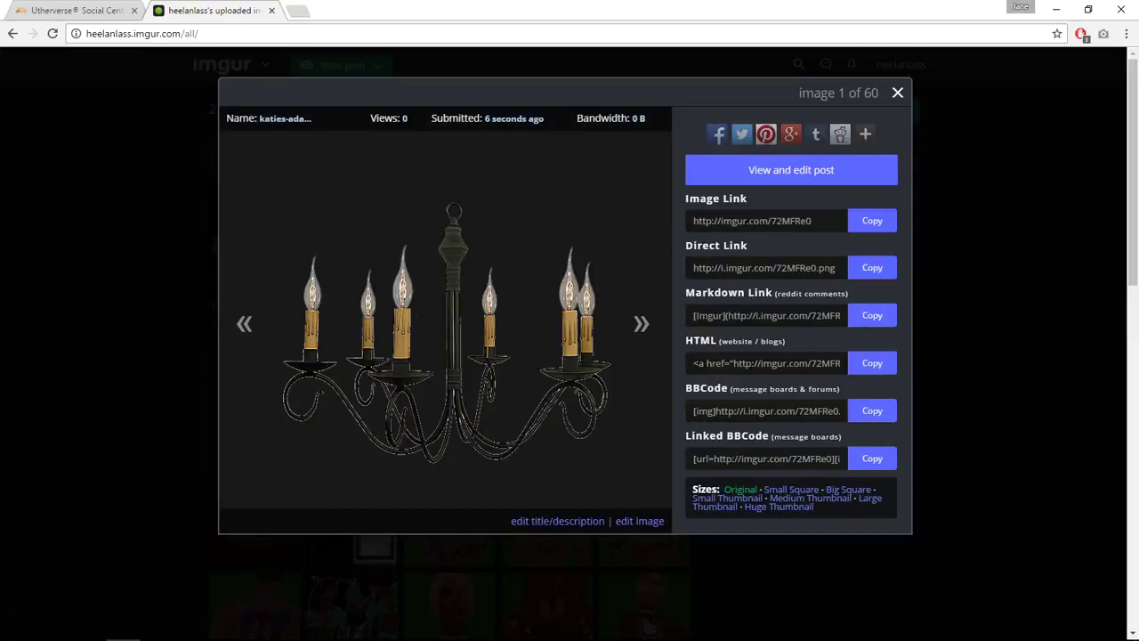
Switch to the Utherverse 3D Client and start a Prop-Editor session
left_click(402, 627)
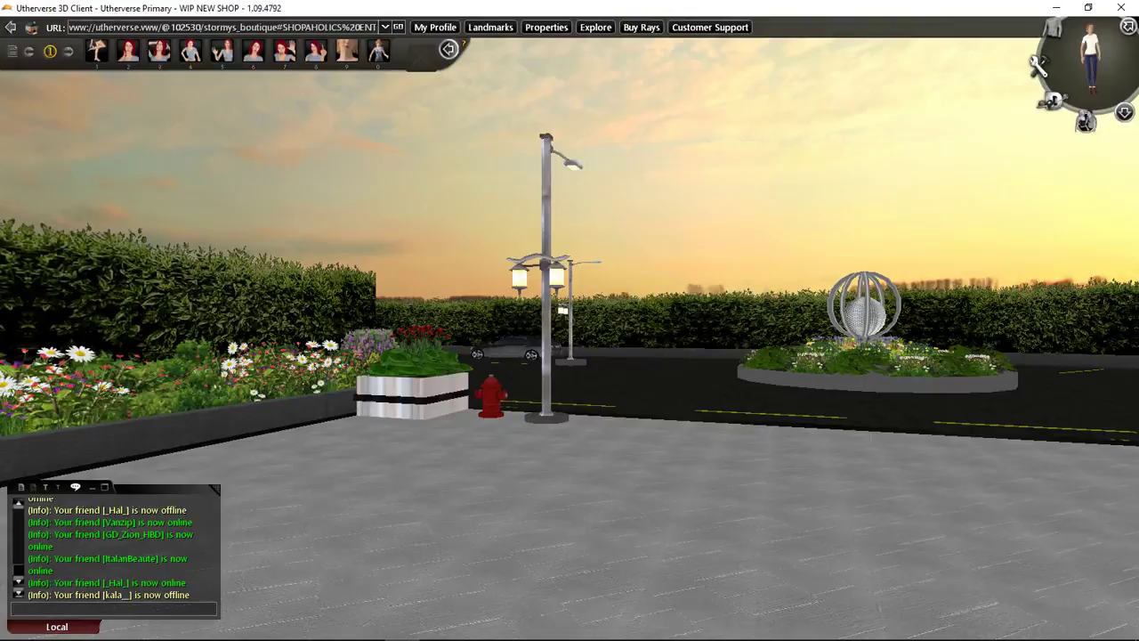
left_click(1124, 112)
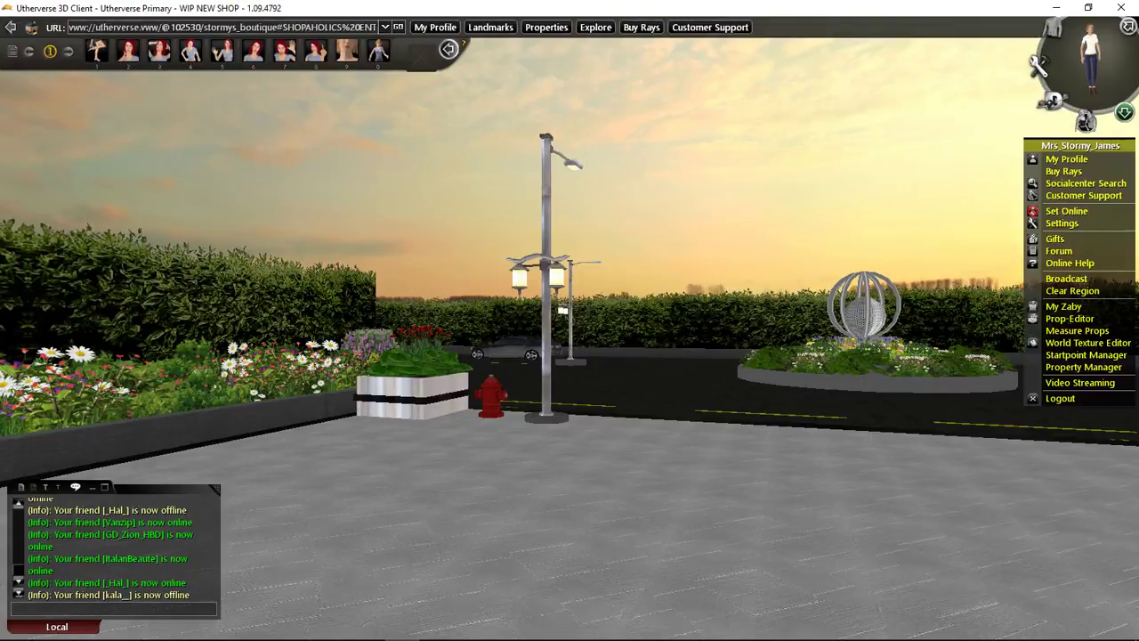
left_click(1070, 319)
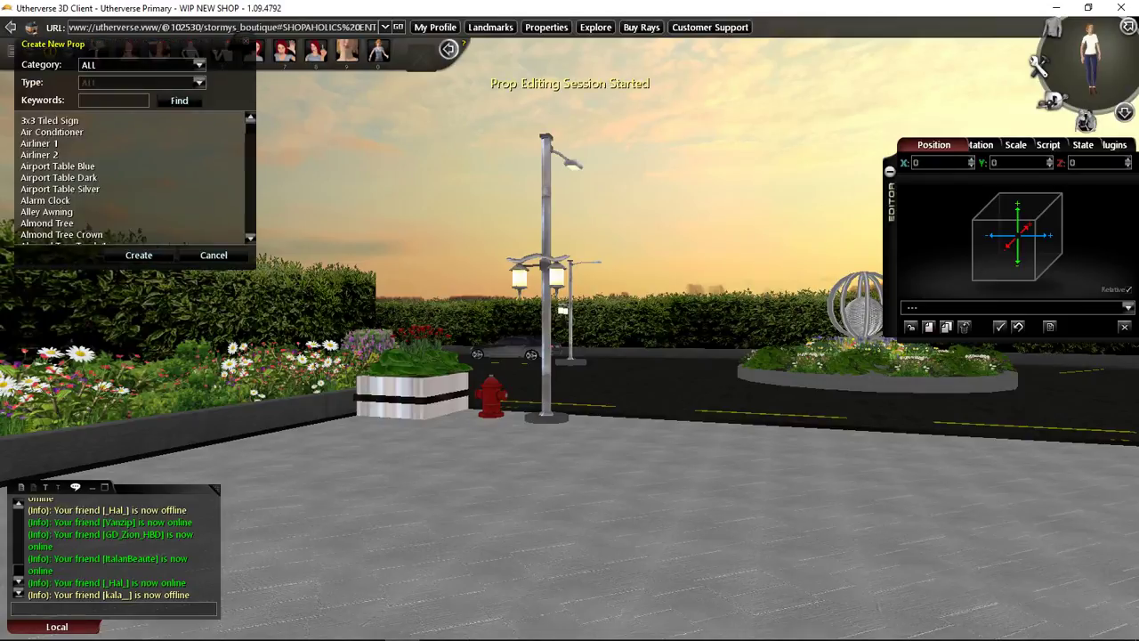
Search the Create New Prop list for the keyword pine
left_click(113, 101)
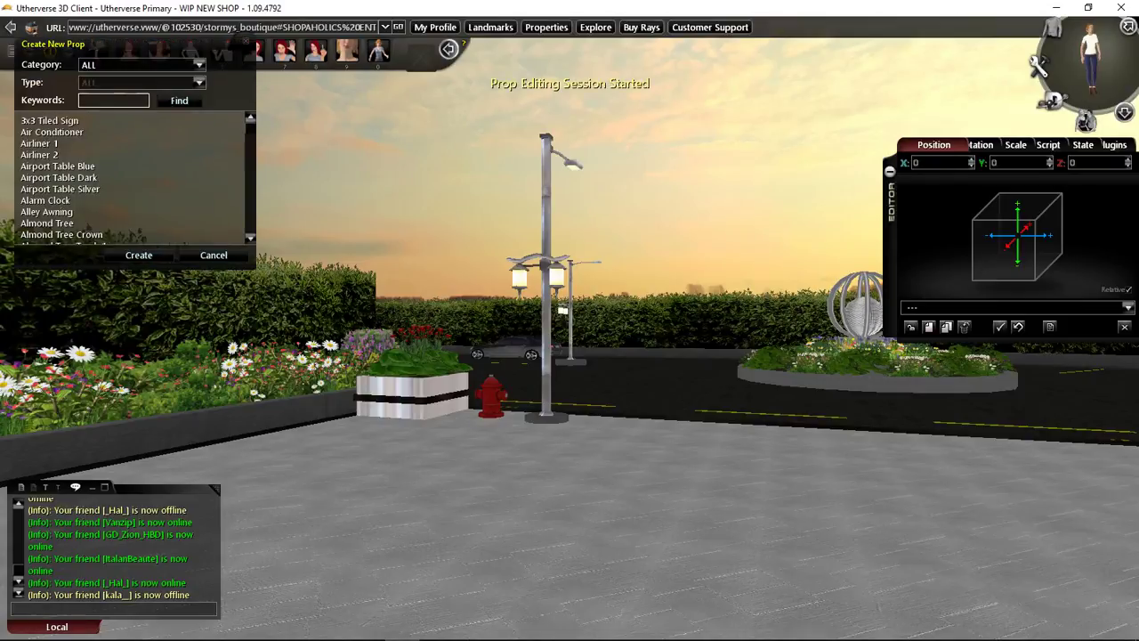
type("poine")
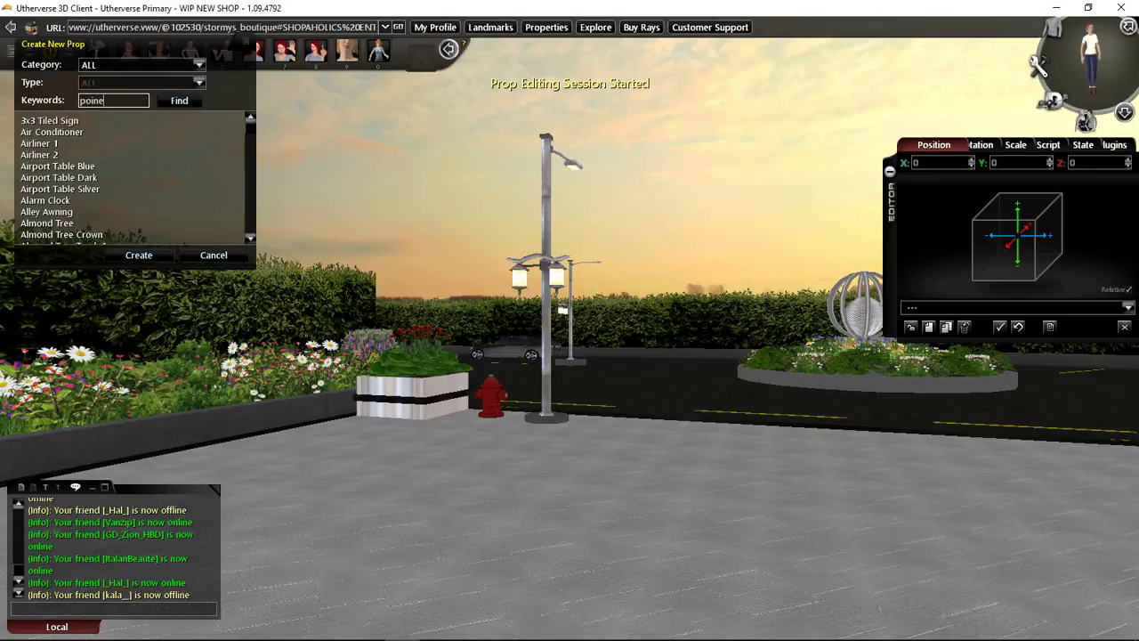
key("BackSpace")
key("BackSpace")
key("BackSpace")
key("BackSpace")
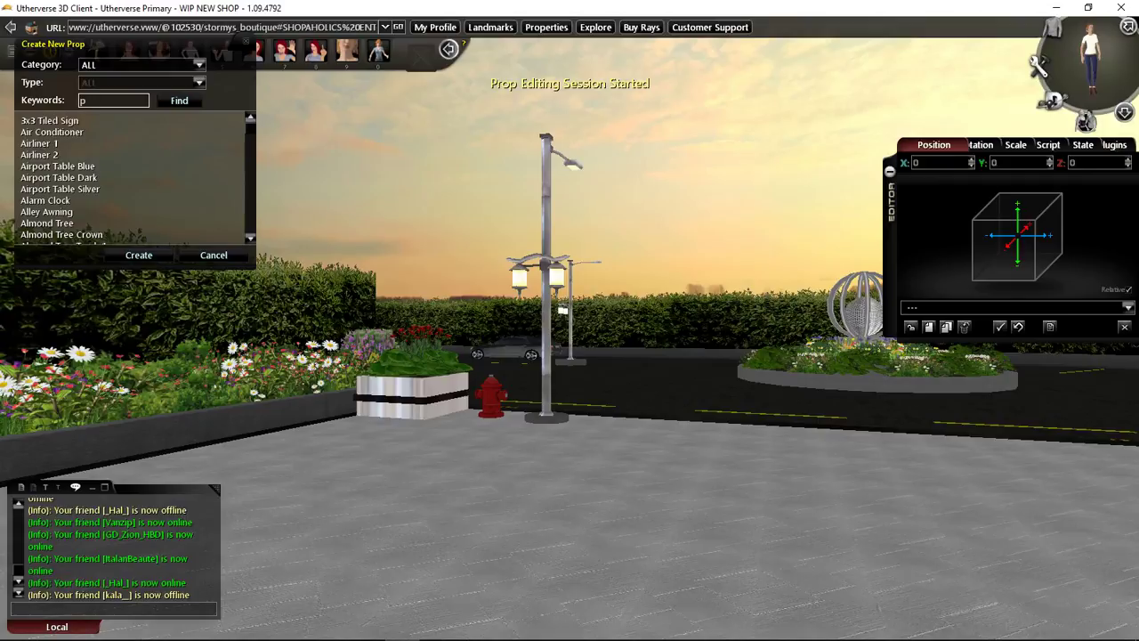
type("ine")
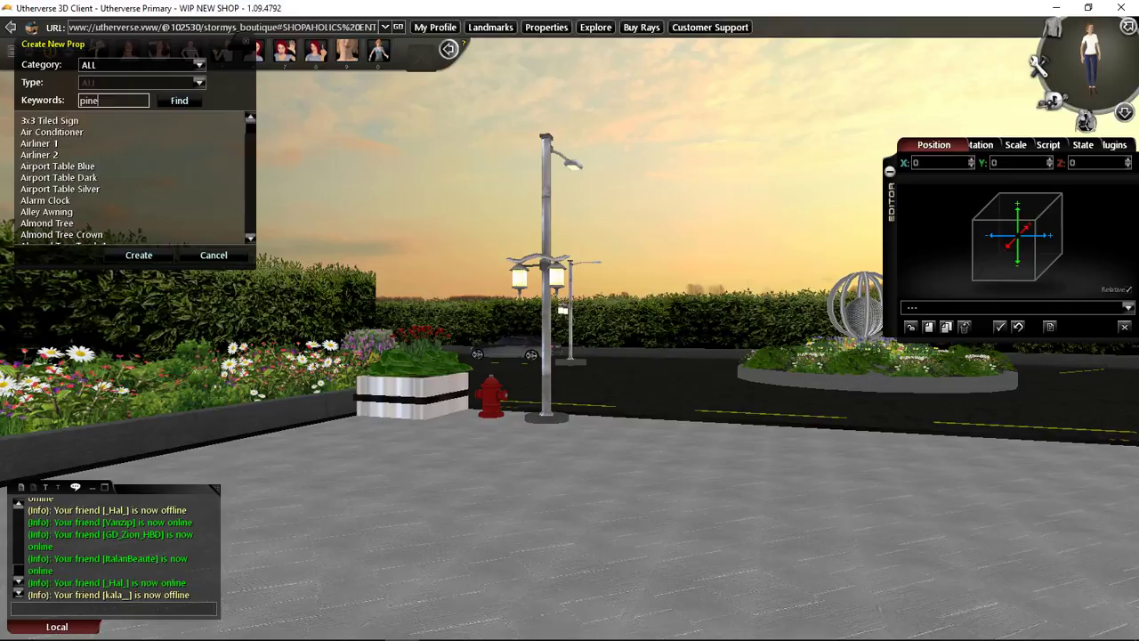
key("Return")
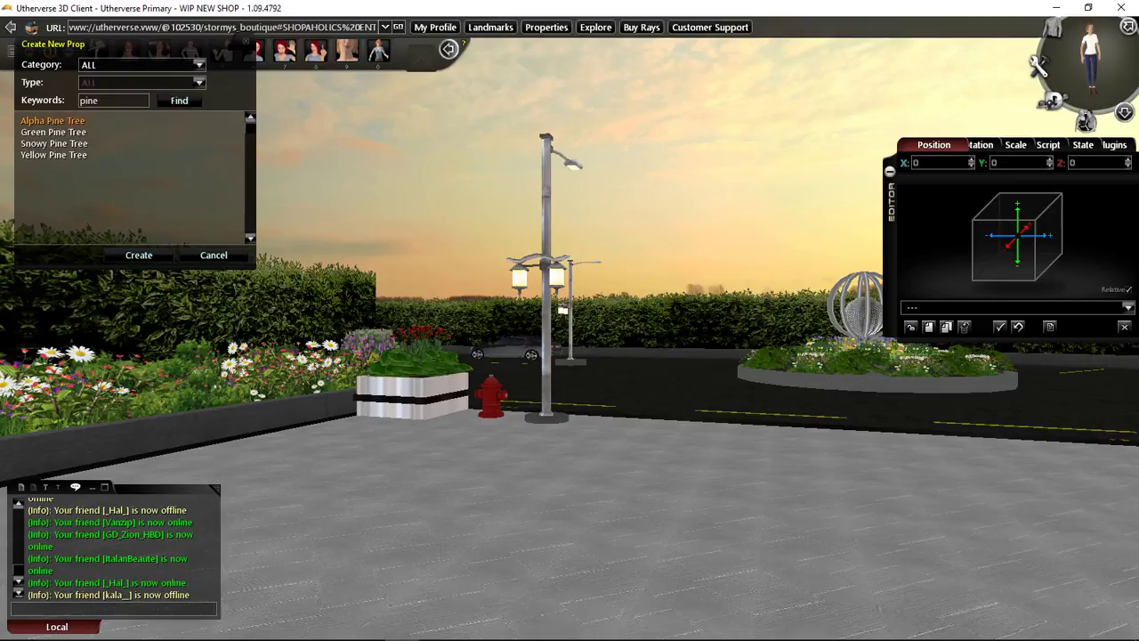
Create an Alpha Pine Tree prop and move it farther back, to about X 51274 and Z 4586
left_click(52, 121)
left_click(138, 255)
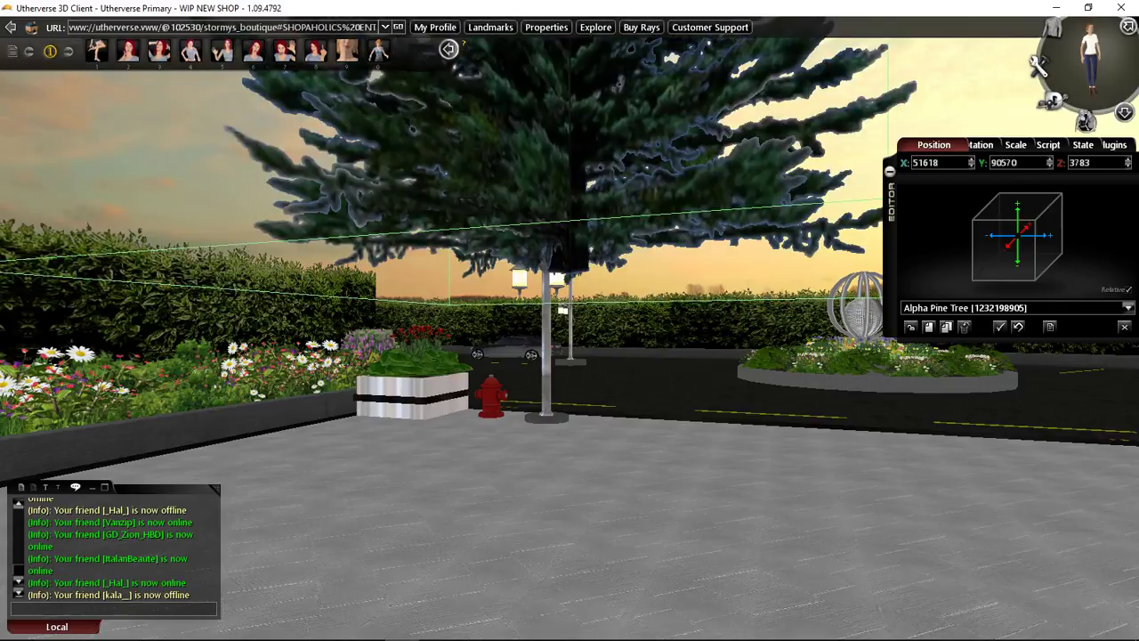
right_click(660, 139)
left_click(691, 159)
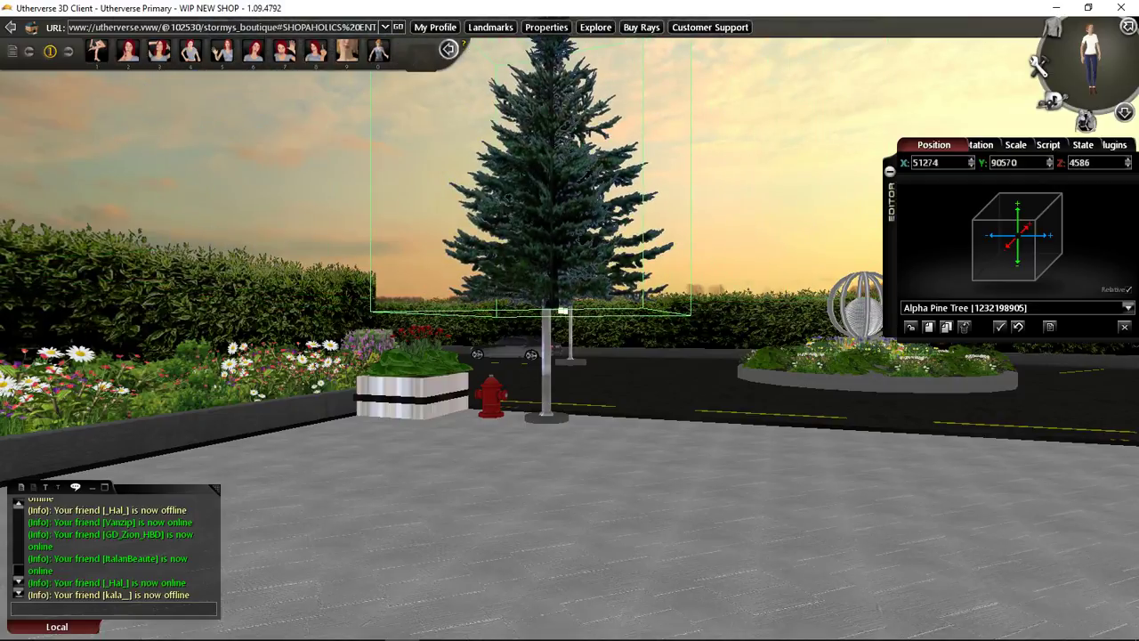
Assign the Cached Web Image script to the pine tree and set its file caching to Forever
left_click(1038, 145)
left_click(1095, 162)
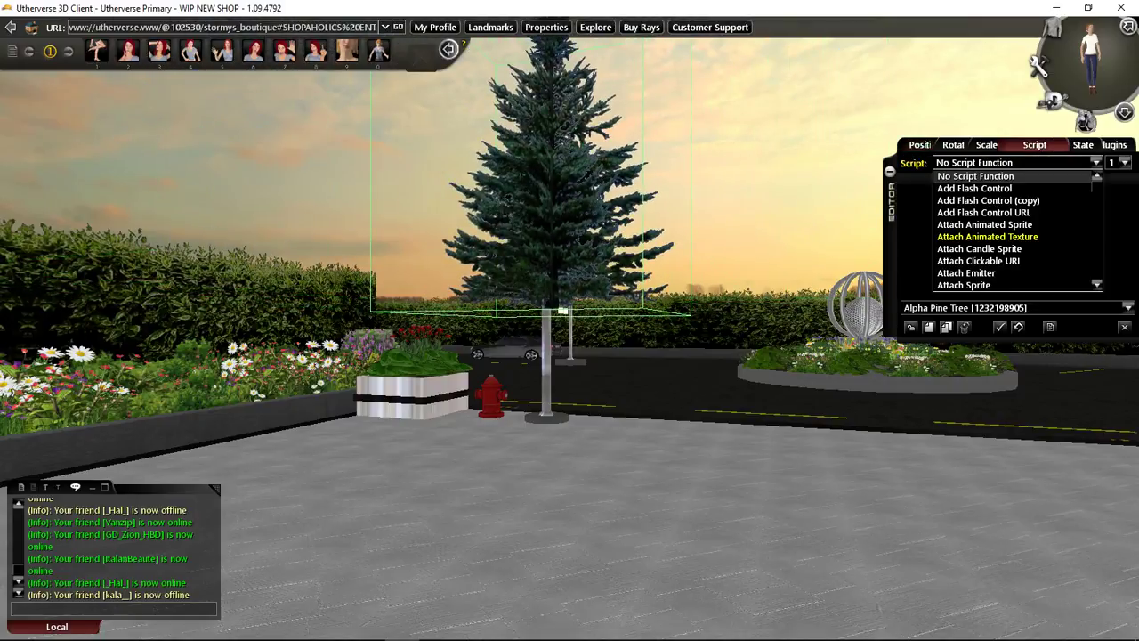
scroll(1032, 243, "down", 3)
scroll(1014, 232, "down", 2)
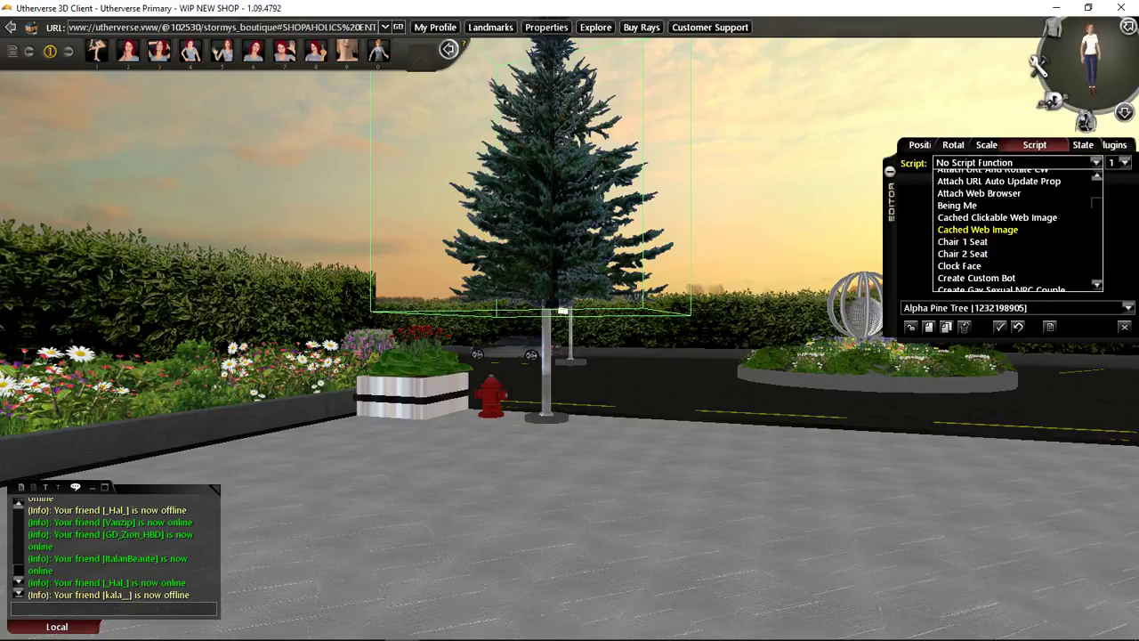
left_click(988, 221)
left_click(1113, 250)
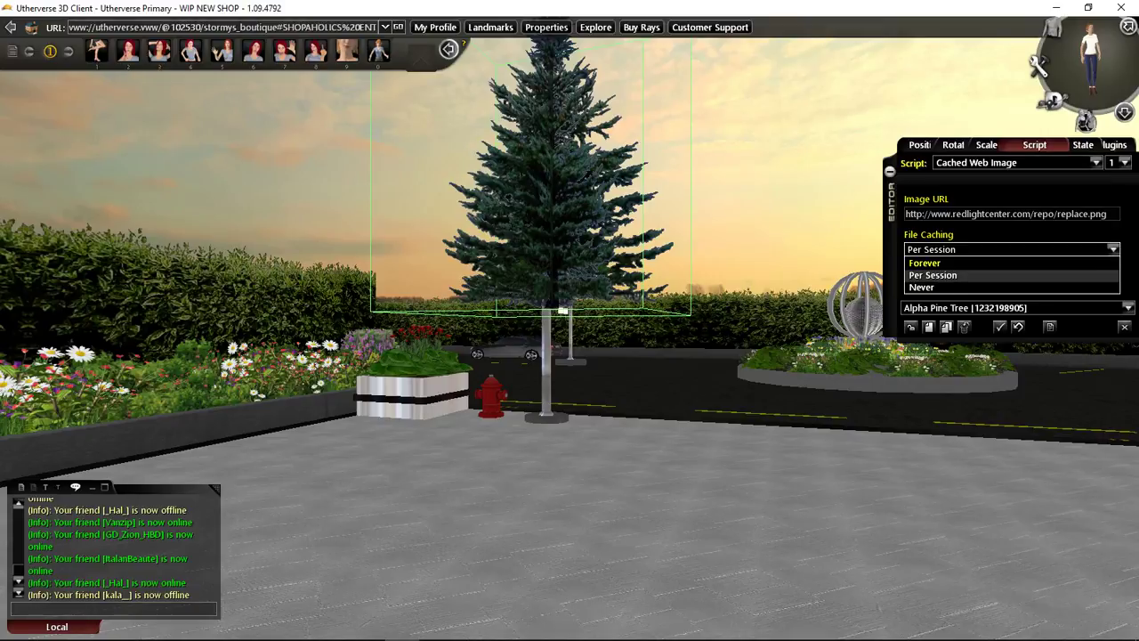
left_click(926, 264)
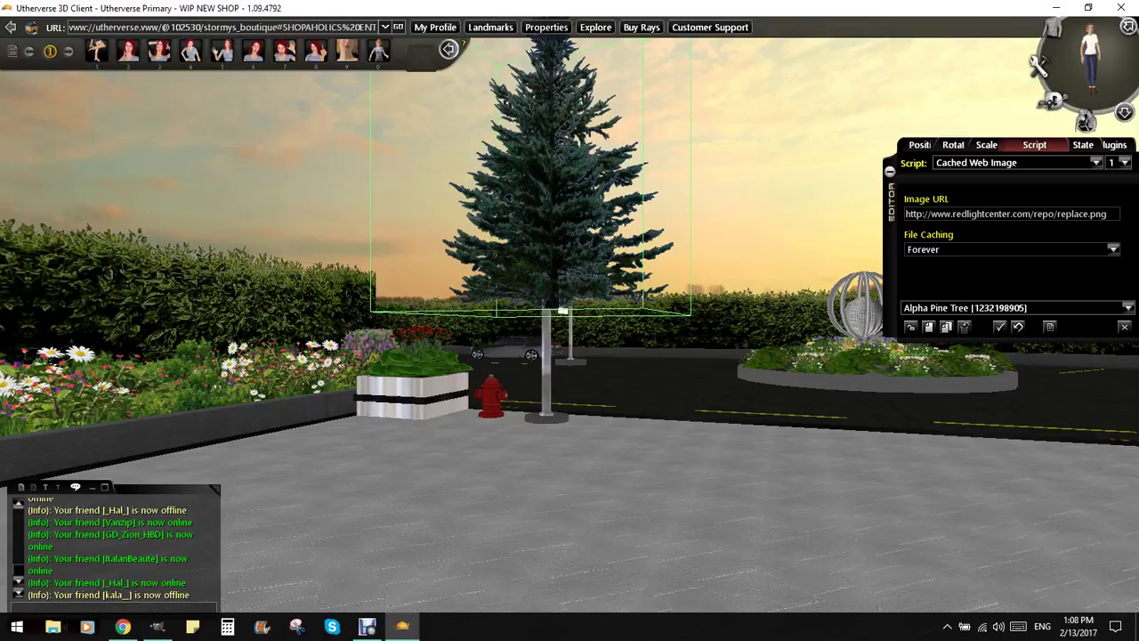
Switch back to Imgur in Chrome and copy the chandelier image's direct link
left_click(123, 626)
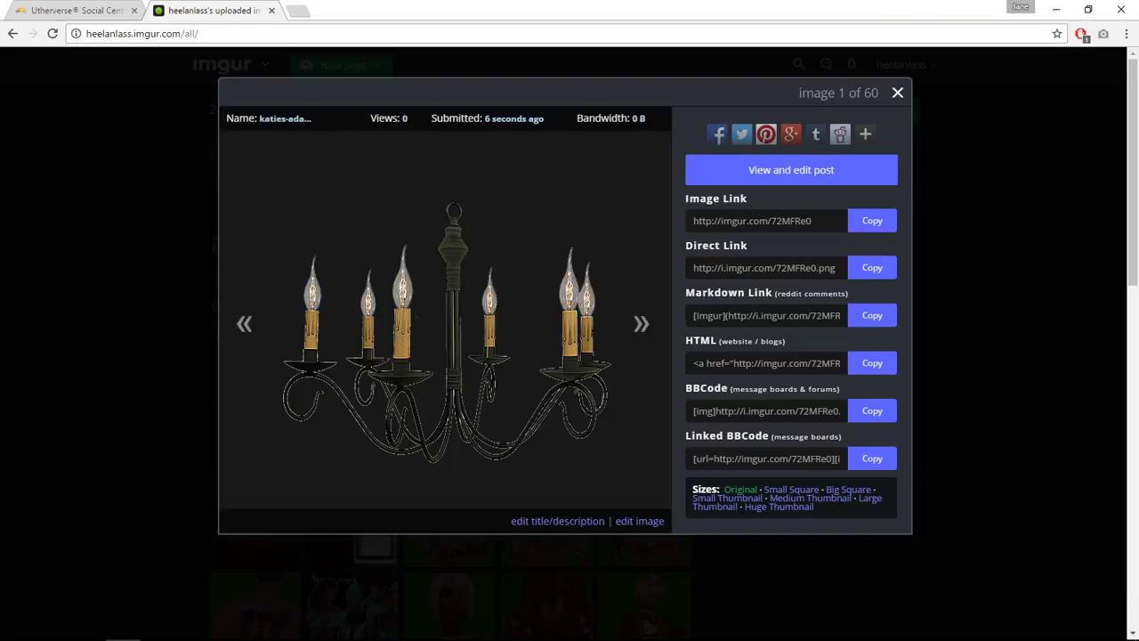
left_click(766, 268)
right_click(758, 266)
left_click(772, 276)
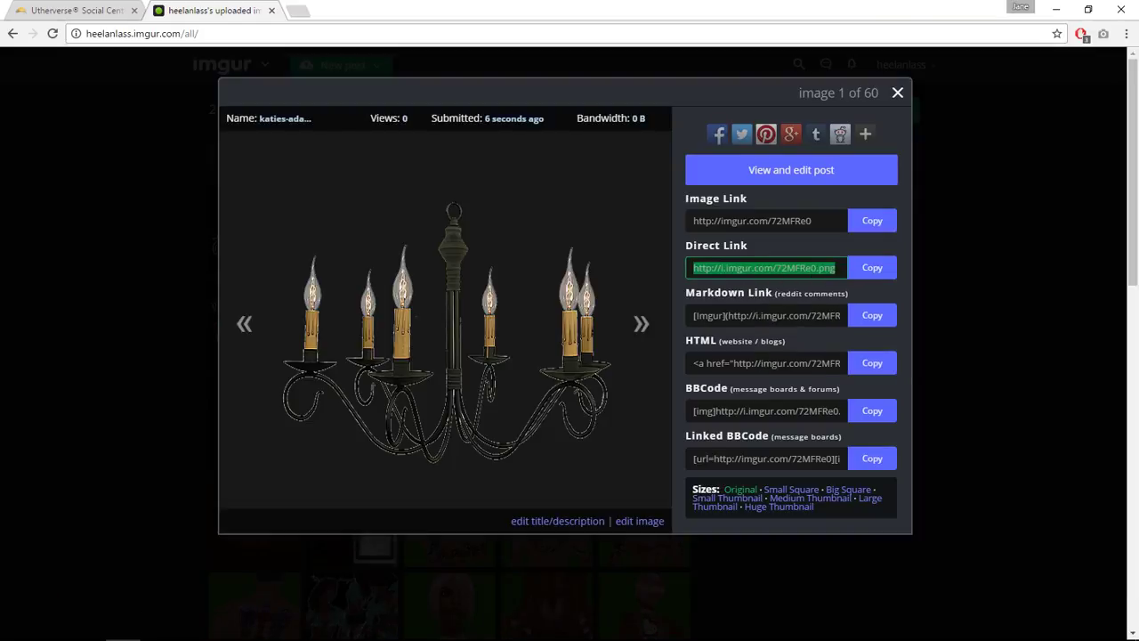
left_click(401, 626)
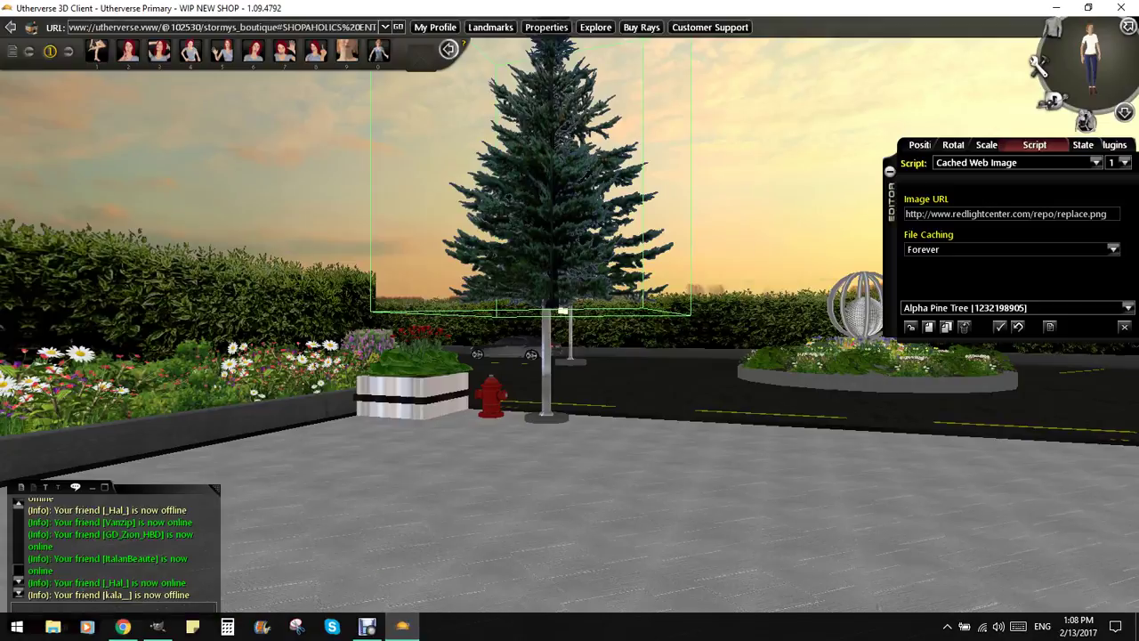
left_click(1005, 213)
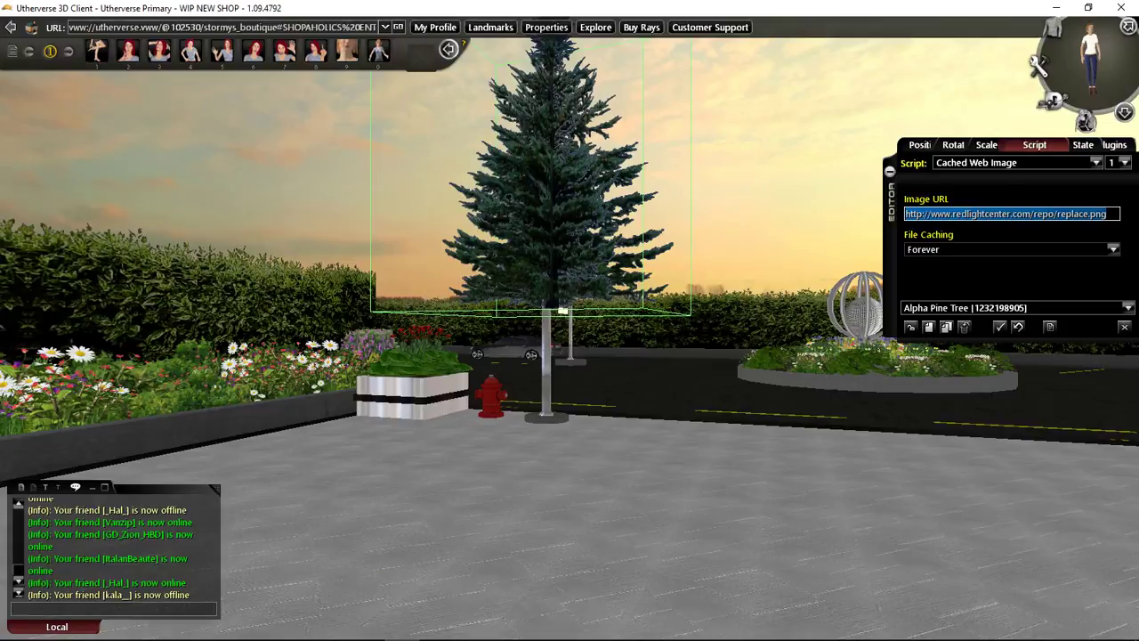
key("ctrl+v")
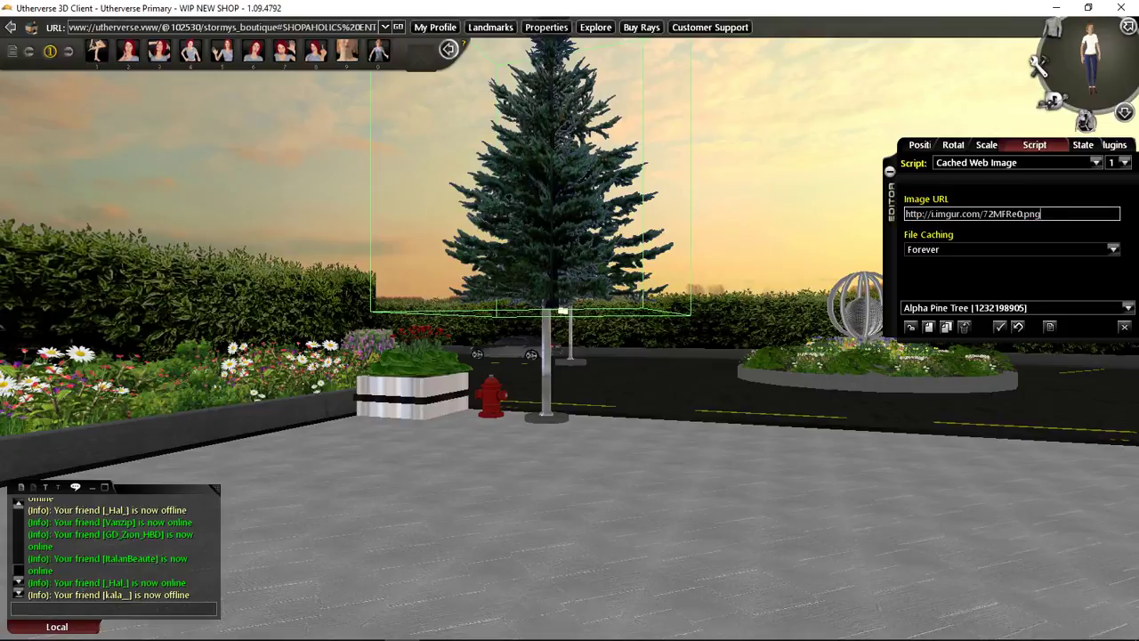
key("Return")
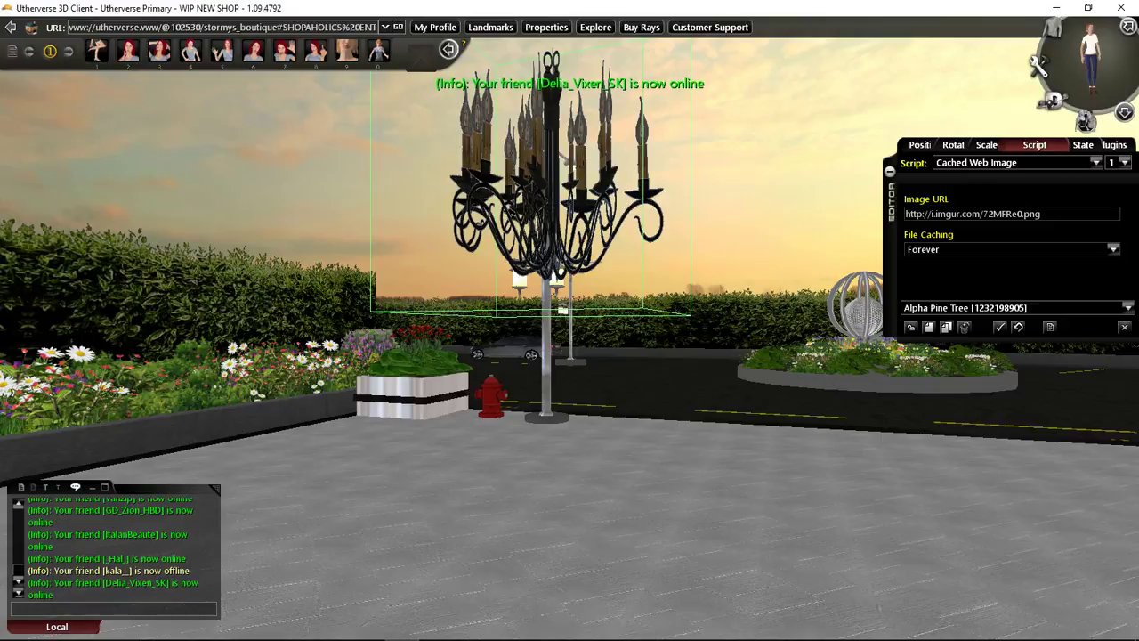
Move the chandelier-textured prop sideways off the street lamp, over the flower bed and hedge
right_click(548, 163)
left_click(588, 186)
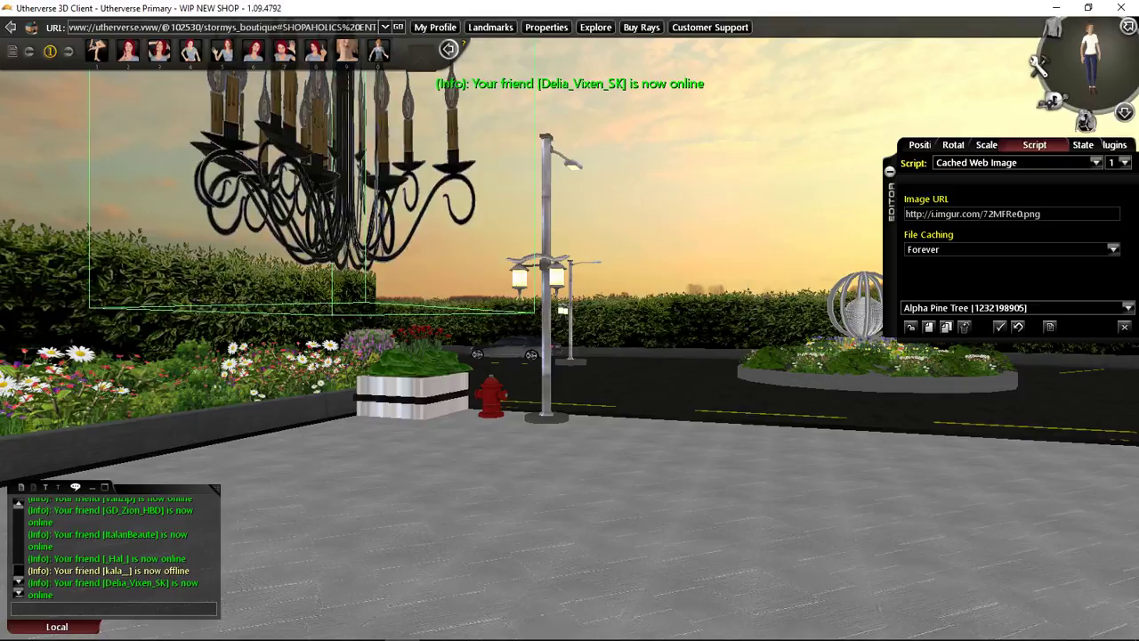
Turn toward the shop entrance and bring the chandelier prop in front of it, between the two golden trees
key("Left")
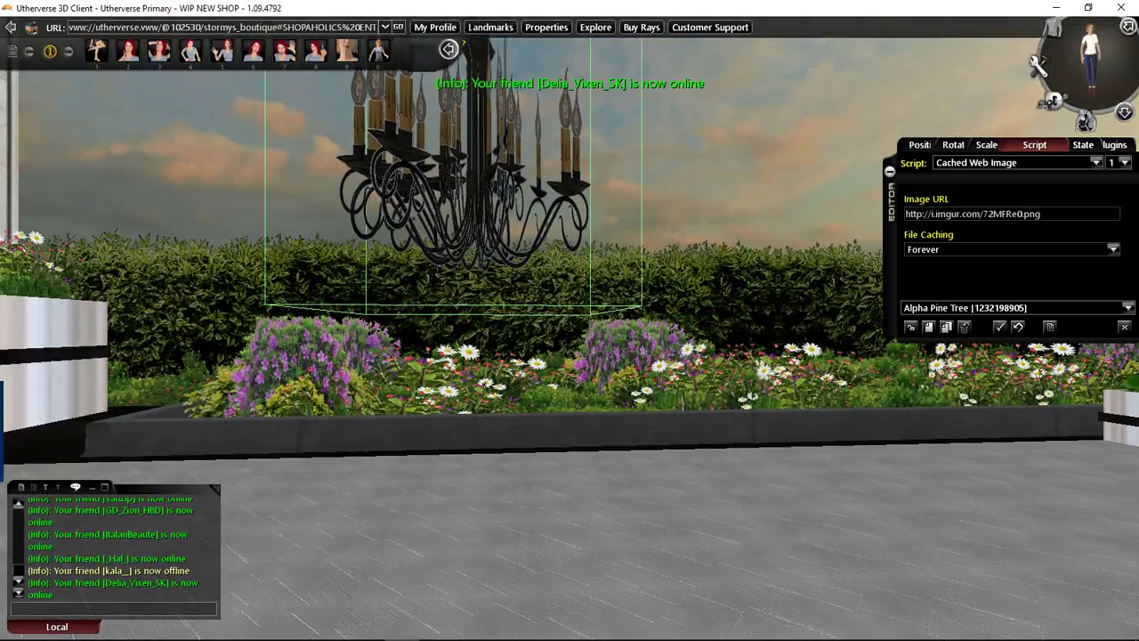
key("Left")
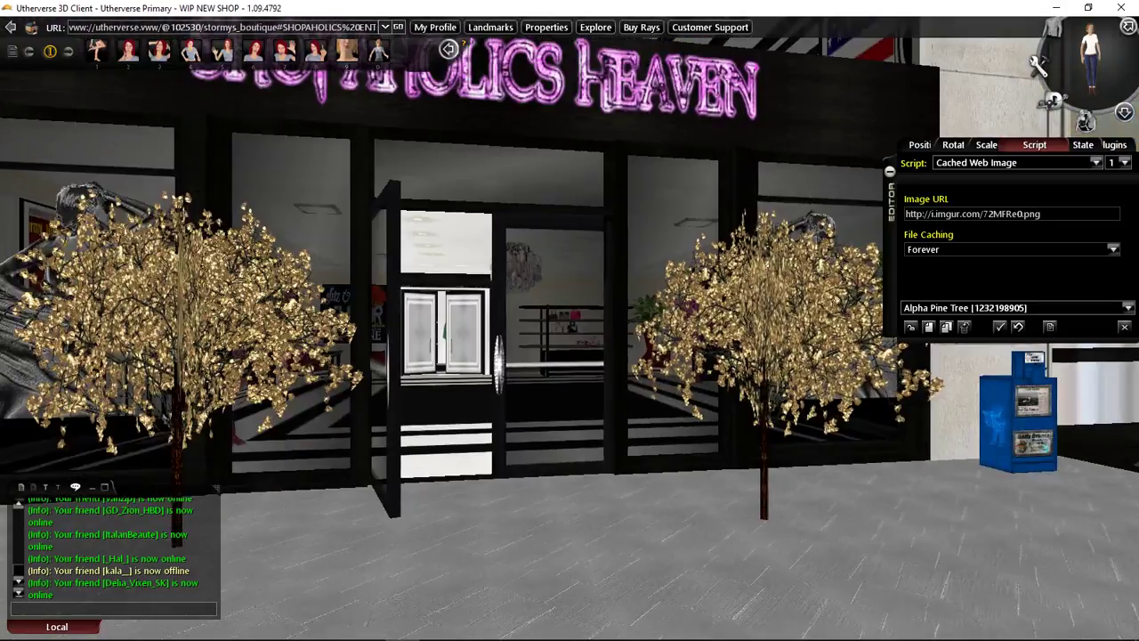
key("Left")
key("Page_Down")
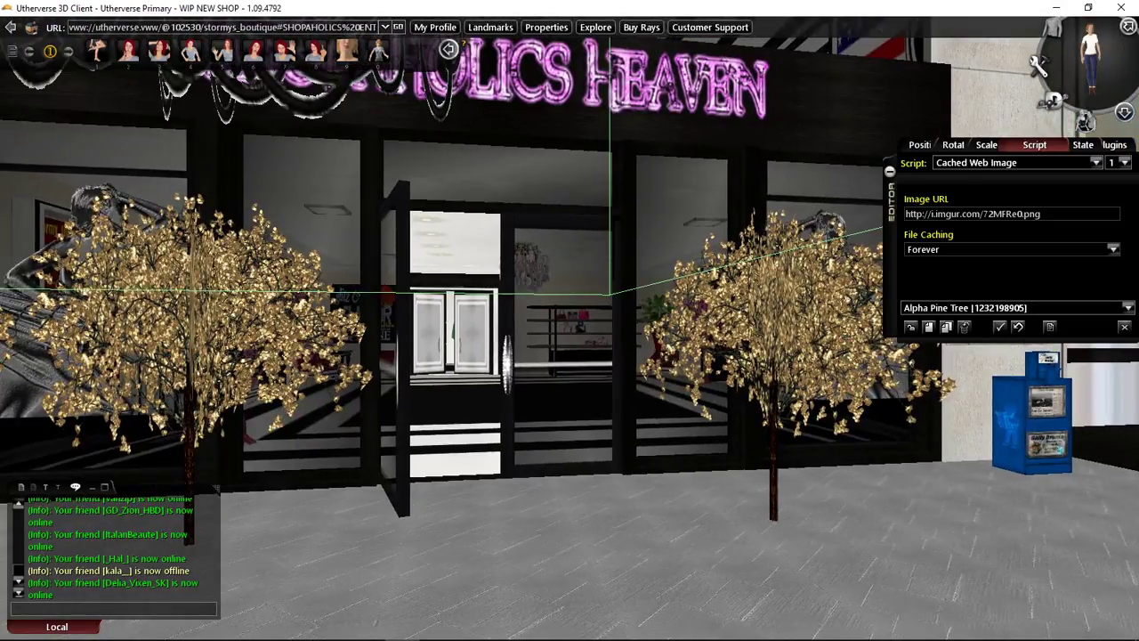
key("Up")
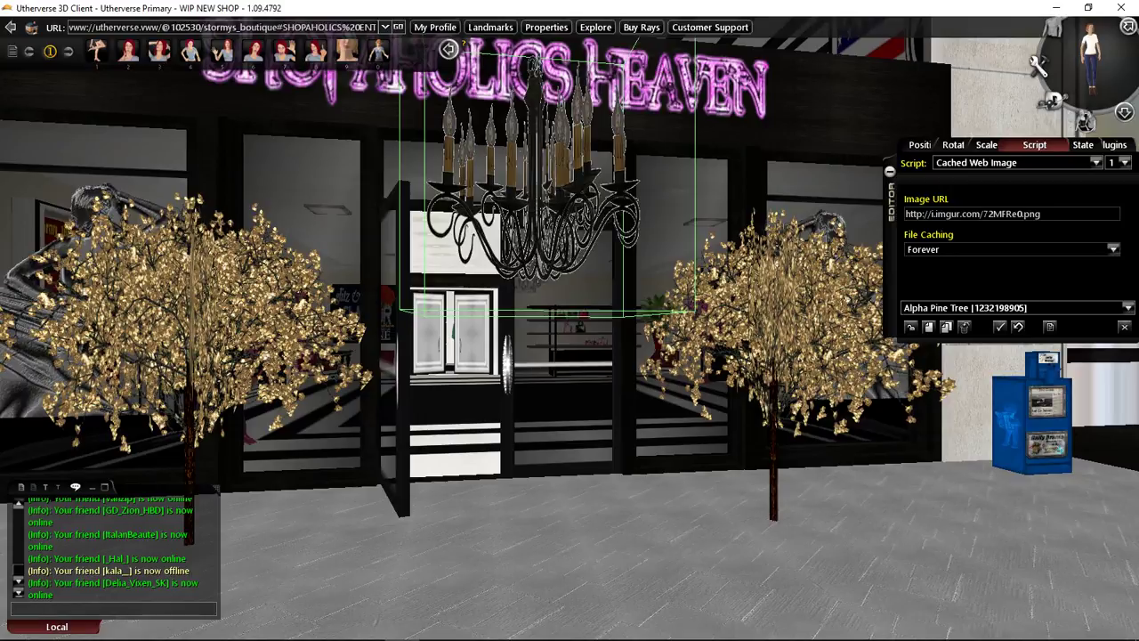
Enable Texture Translucent in the chandelier prop's advanced state options and set its value to 20
left_click(1067, 145)
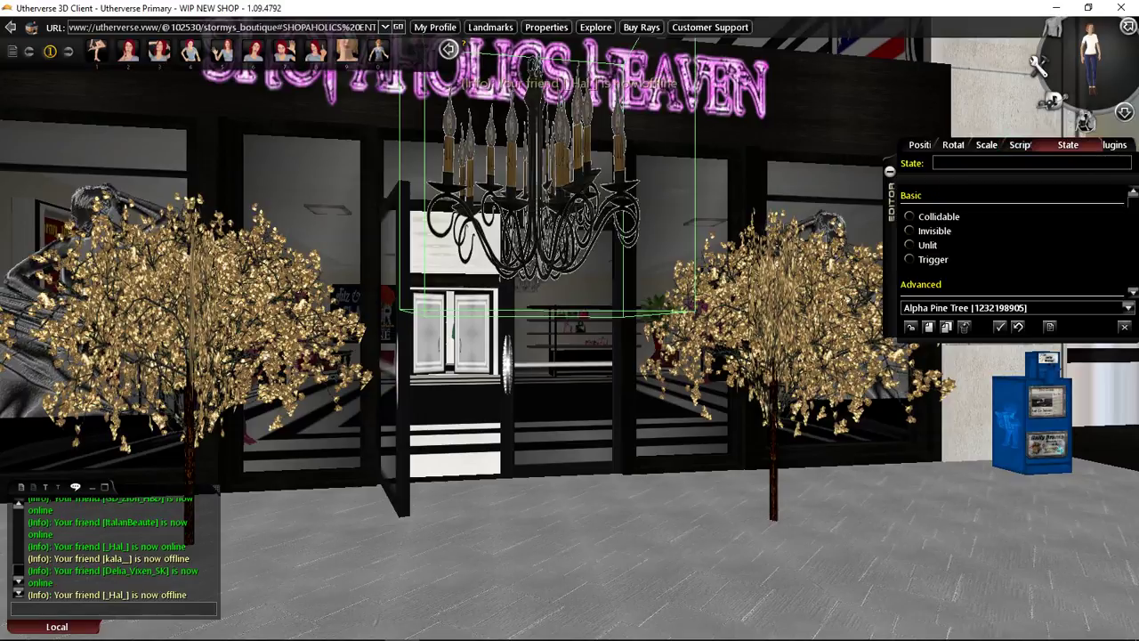
scroll(1009, 240, "down", 3)
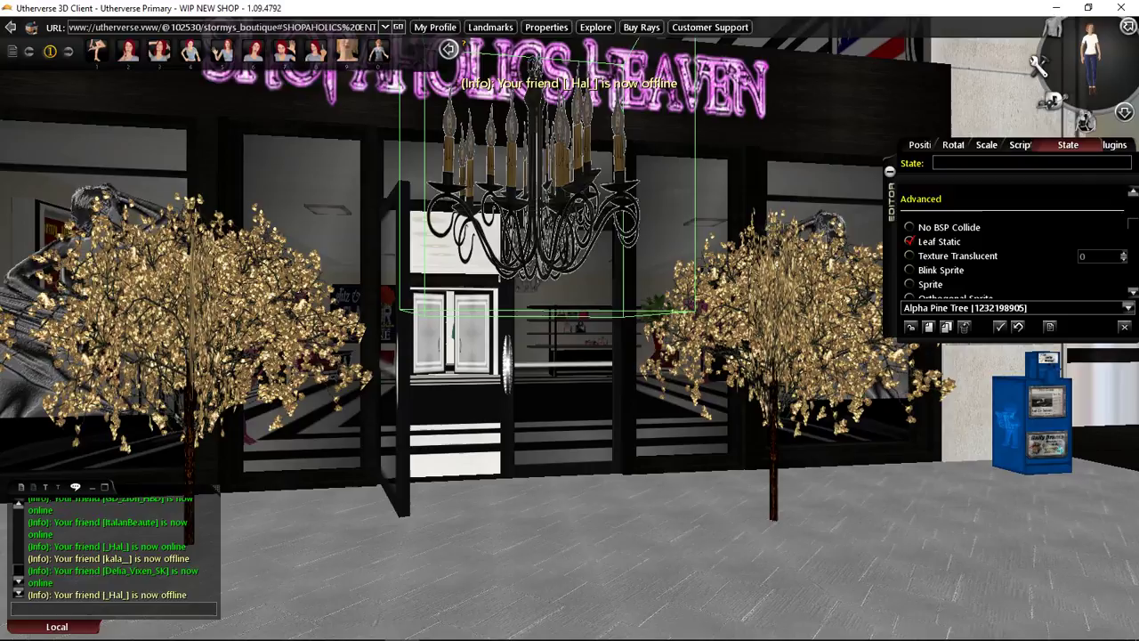
left_click(909, 255)
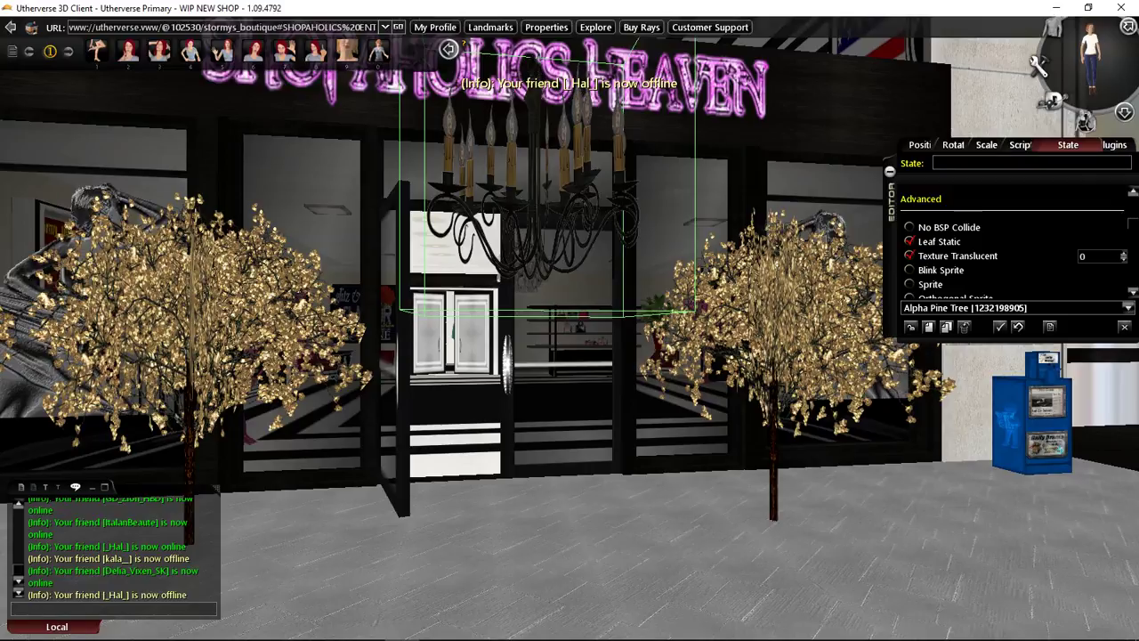
left_click(1096, 256)
type("20")
key("Return")
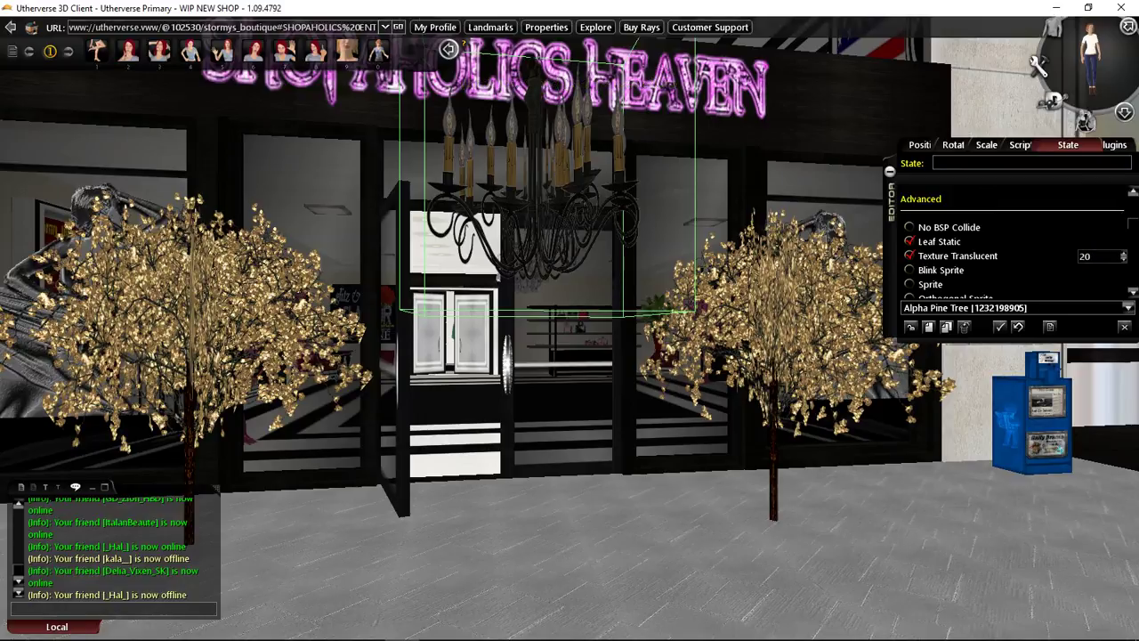
Try Texture Translucent values of 30 and 50 on the chandelier prop
left_click(1096, 256)
type("30")
key("Return")
left_click(1096, 256)
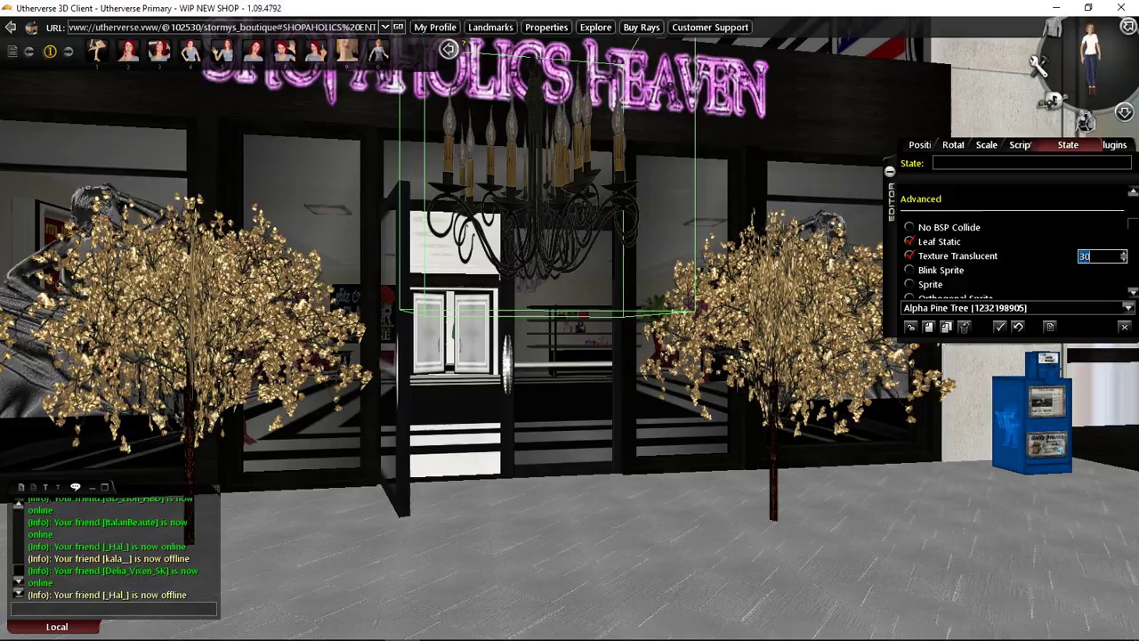
type("50")
key("Return")
Reselect the chandelier prop for editing and lower it so it hangs in front of the shop doorway
right_click(535, 154)
left_click(569, 176)
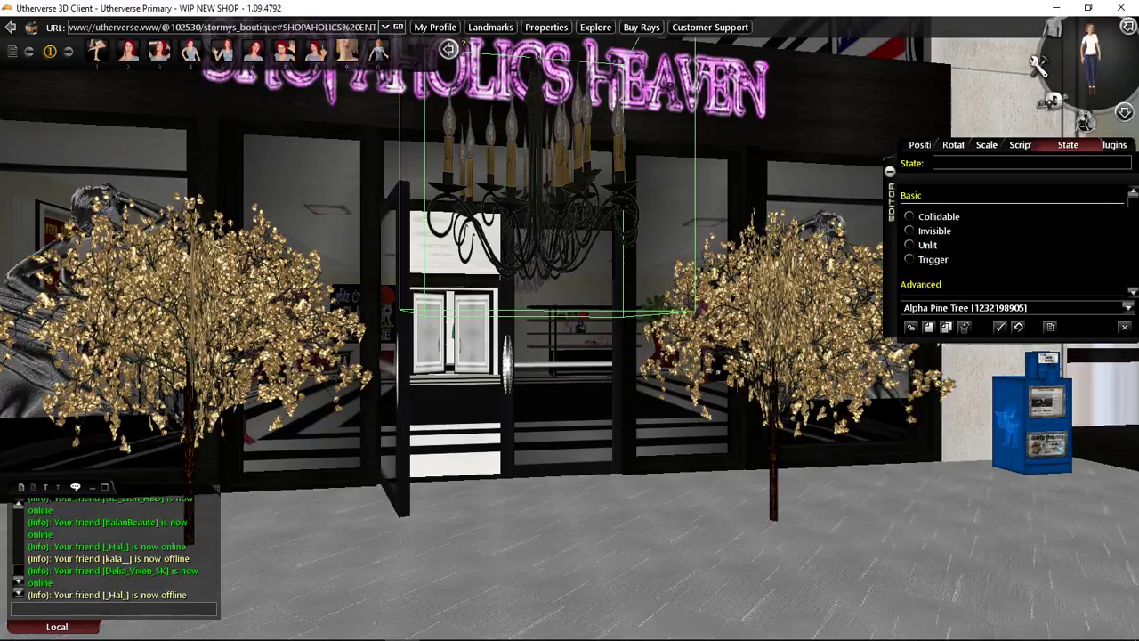
left_click_drag(536, 178, 543, 273)
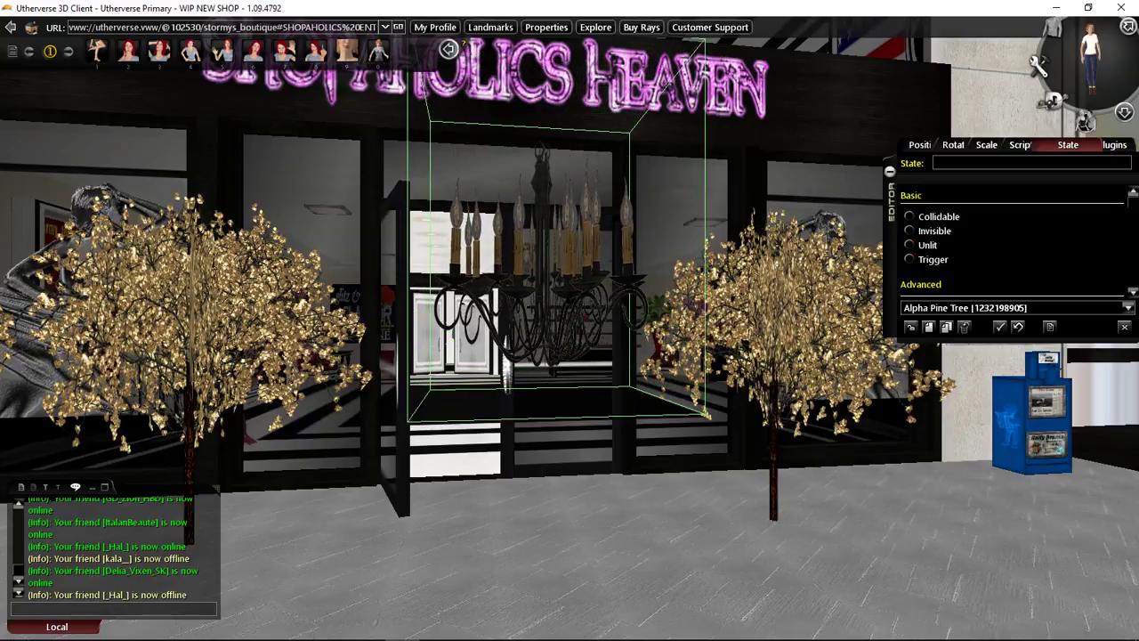
Widen the chandelier prop by setting its X scale to 1.18
left_click(1005, 145)
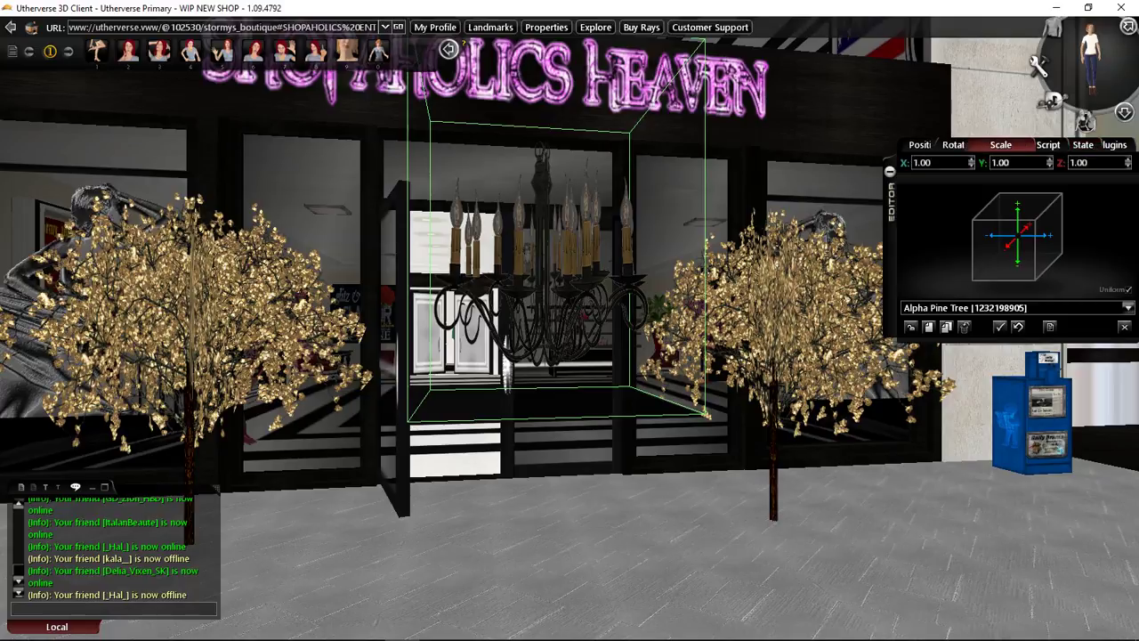
left_click(970, 160)
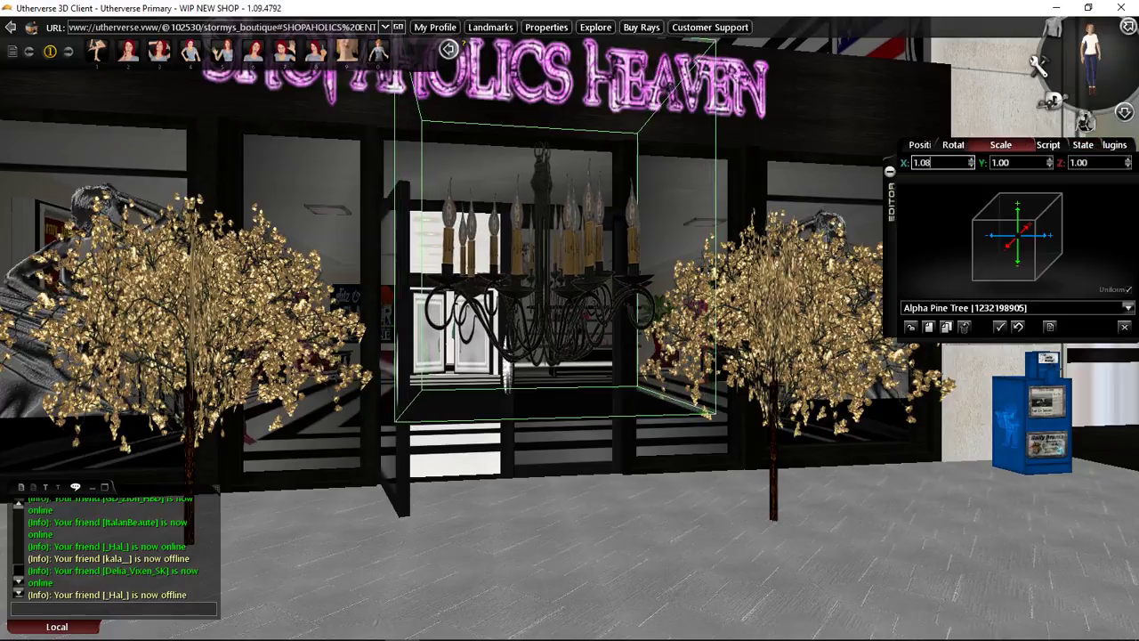
key("Up")
key("Up")
key("Up")
key("Up")
Shorten the chandelier prop by setting its Y scale to 0.87
key("Tab")
key("Down")
key("Down")
key("Down")
key("Down")
key("Down")
key("Down")
key("Down")
key("Down")
key("Down")
key("Down")
key("Down")
key("Down")
key("Down")
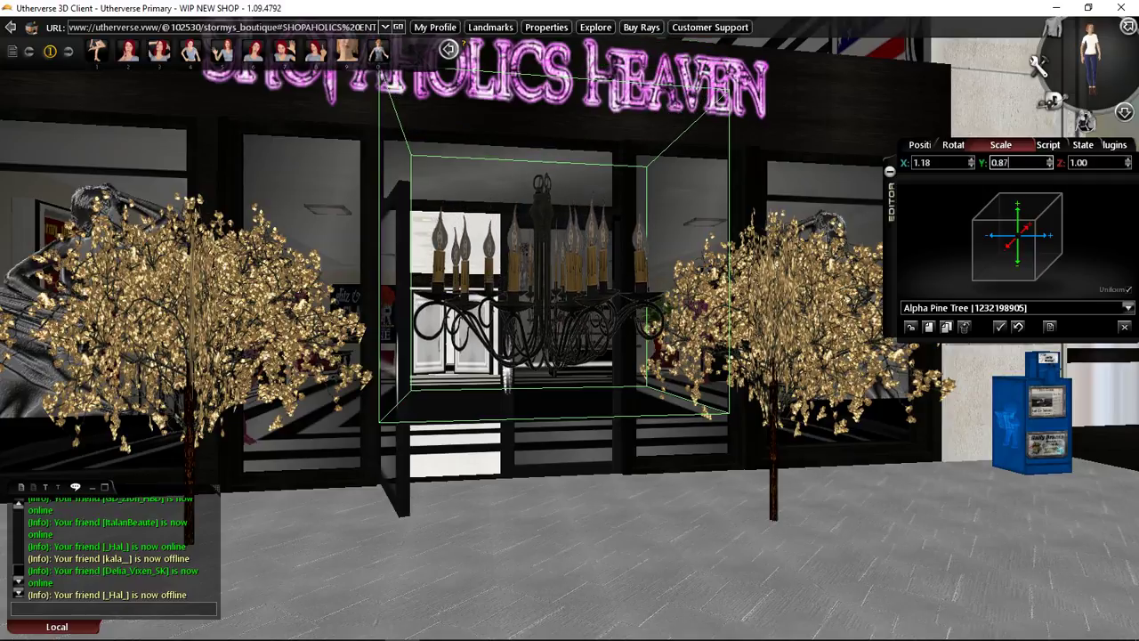
Look through the chandelier prop's state options down to its emissive, ambient and diffuse values
left_click(1077, 145)
scroll(1014, 242, "down", 4)
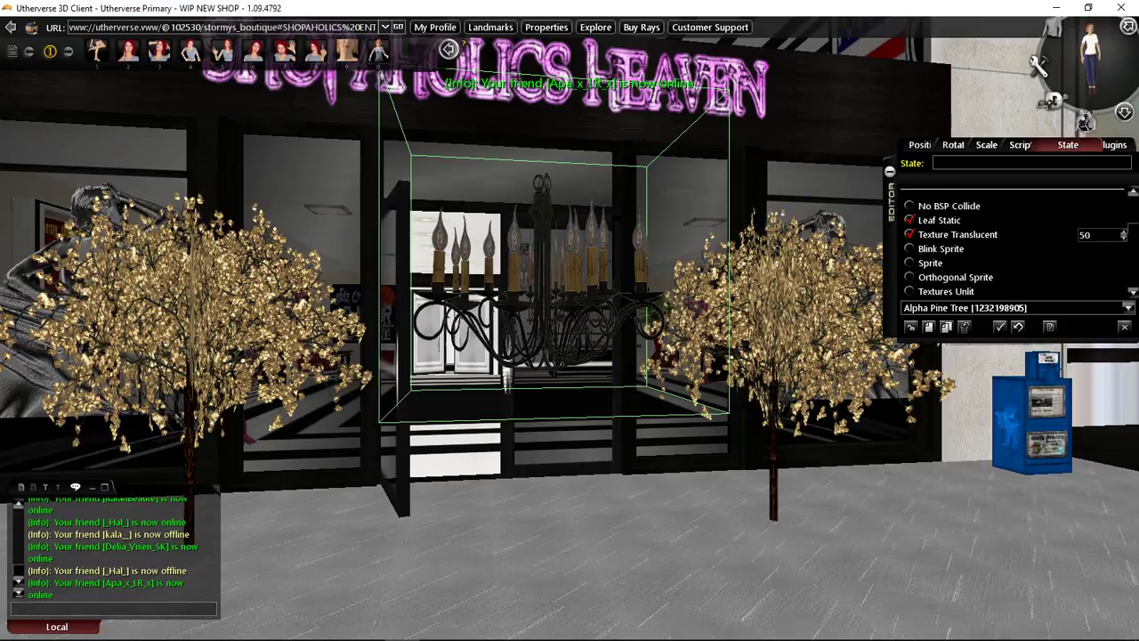
scroll(1014, 240, "down", 4)
scroll(1014, 240, "up", 3)
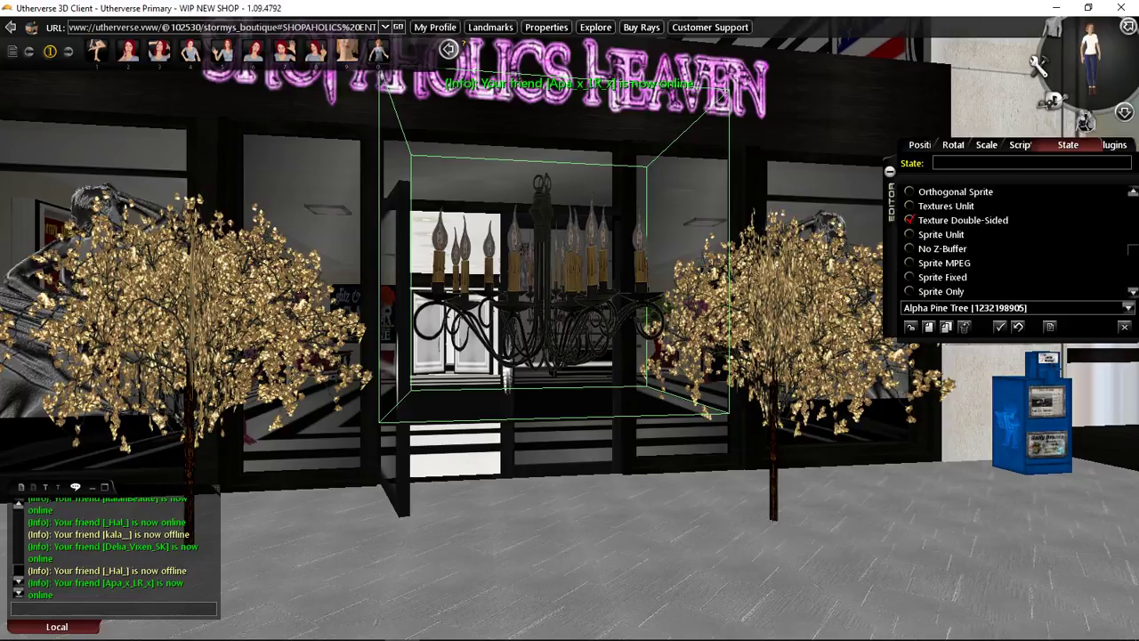
scroll(1015, 240, "up", 4)
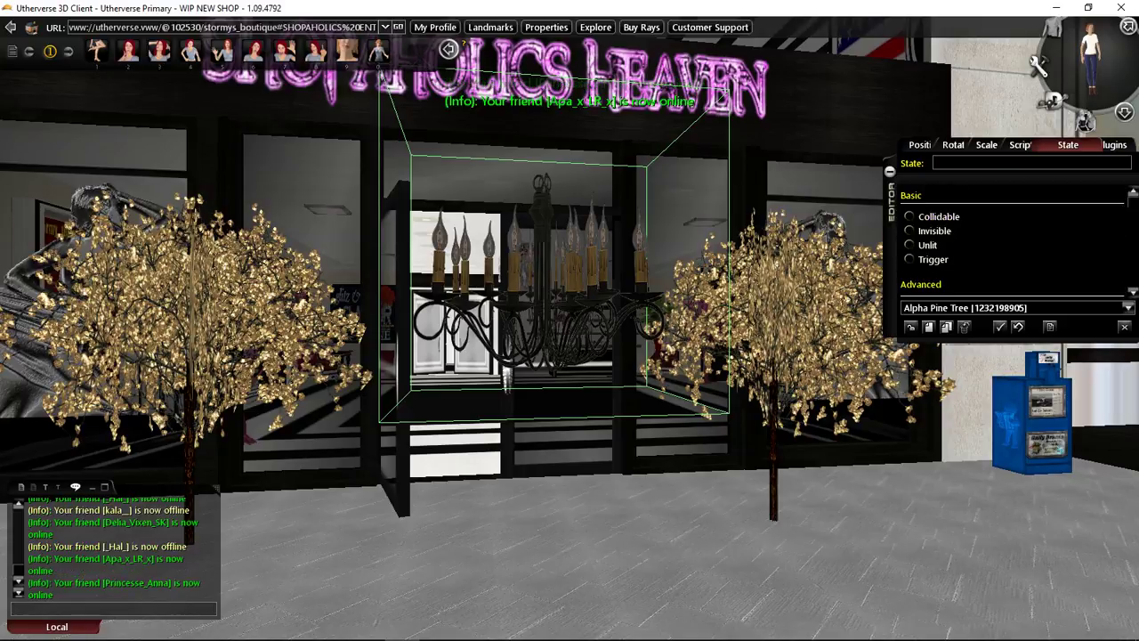
scroll(1014, 240, "down", 6)
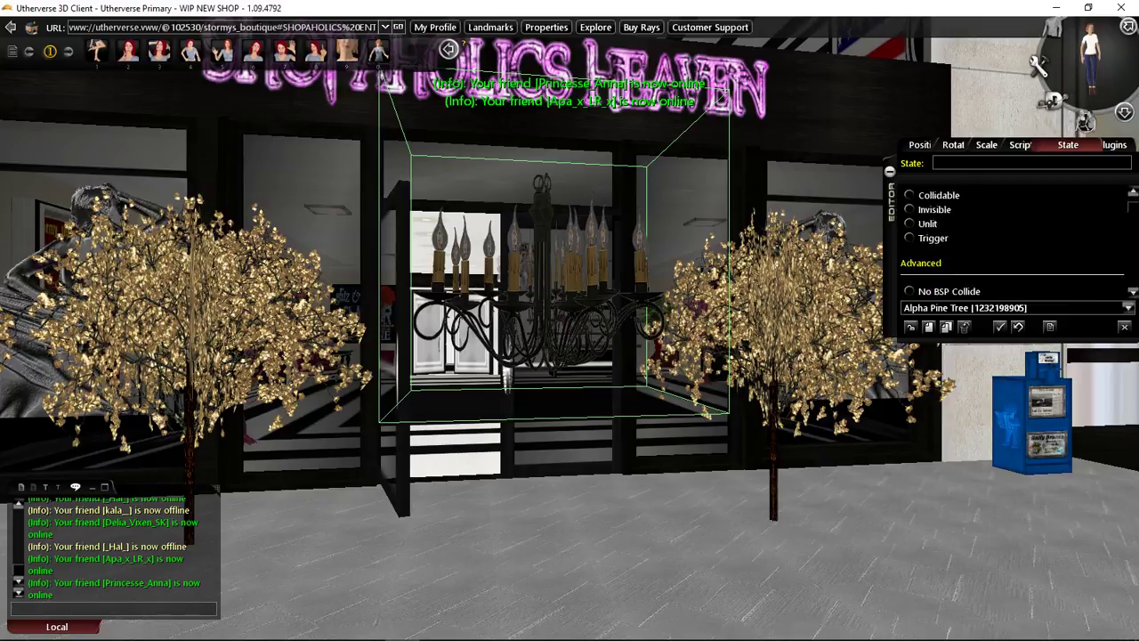
scroll(1014, 240, "down", 3)
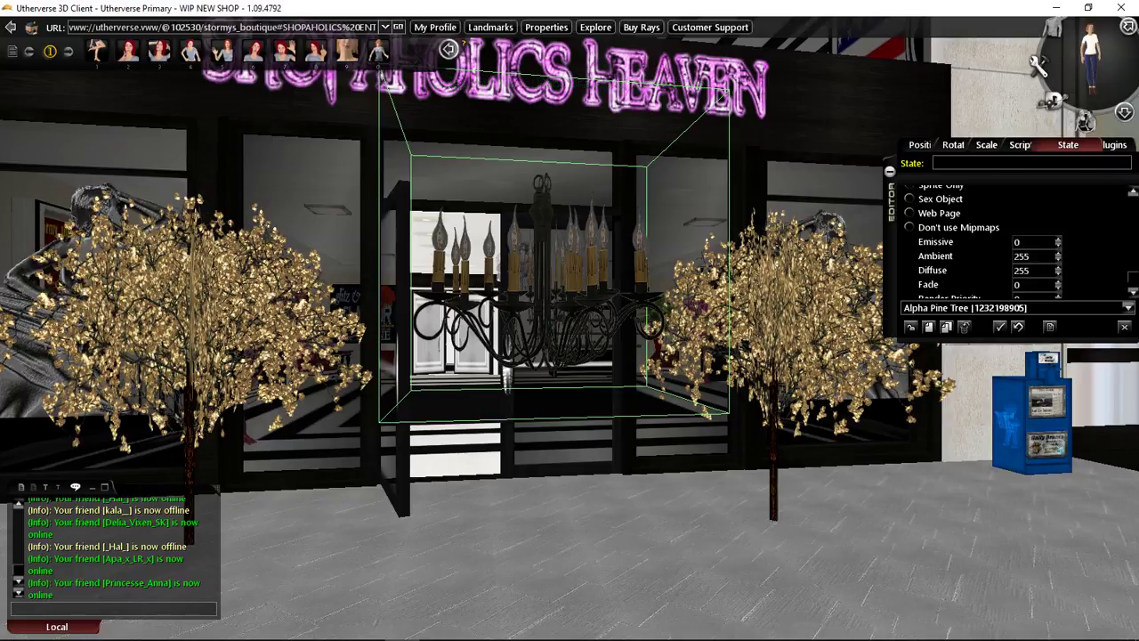
Try brightening the chandelier prop with Emissive values of 30 and 72
left_click(1025, 242)
key("BackSpace")
type("13")
key("Up")
key("Up")
key("Up")
key("Up")
key("Up")
key("Up")
key("Up")
key("Up")
key("Up")
key("Up")
key("Up")
key("Up")
key("Up")
key("Up")
key("Up")
key("Up")
key("Up")
key("Up")
key("Up")
key("Up")
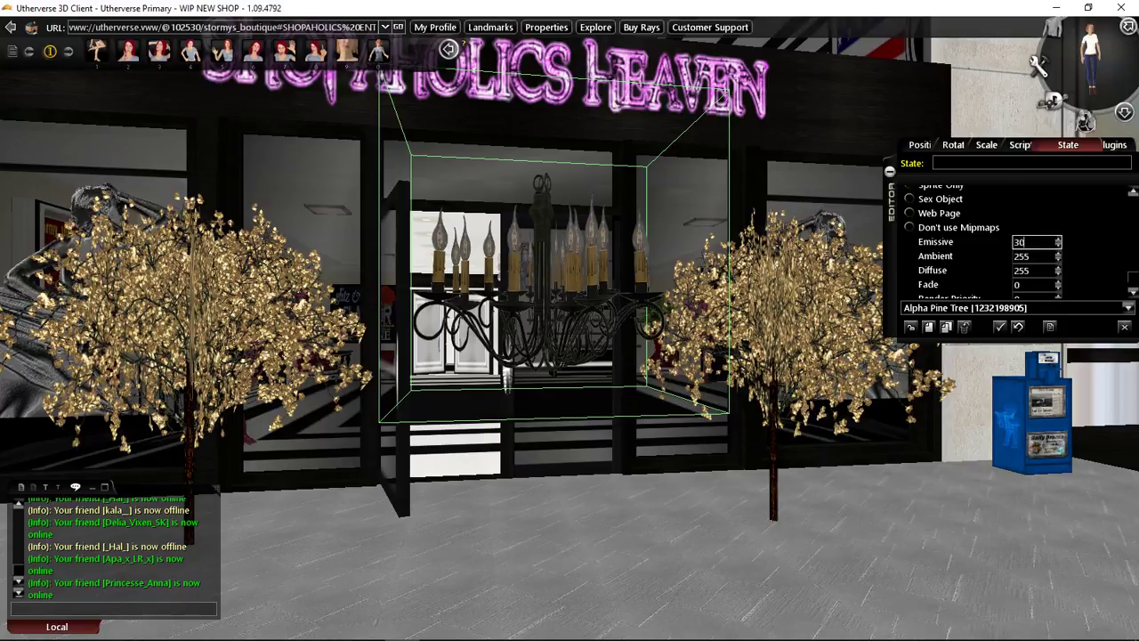
key("BackSpace")
key("BackSpace")
type("41")
key("BackSpace")
key("BackSpace")
type("70")
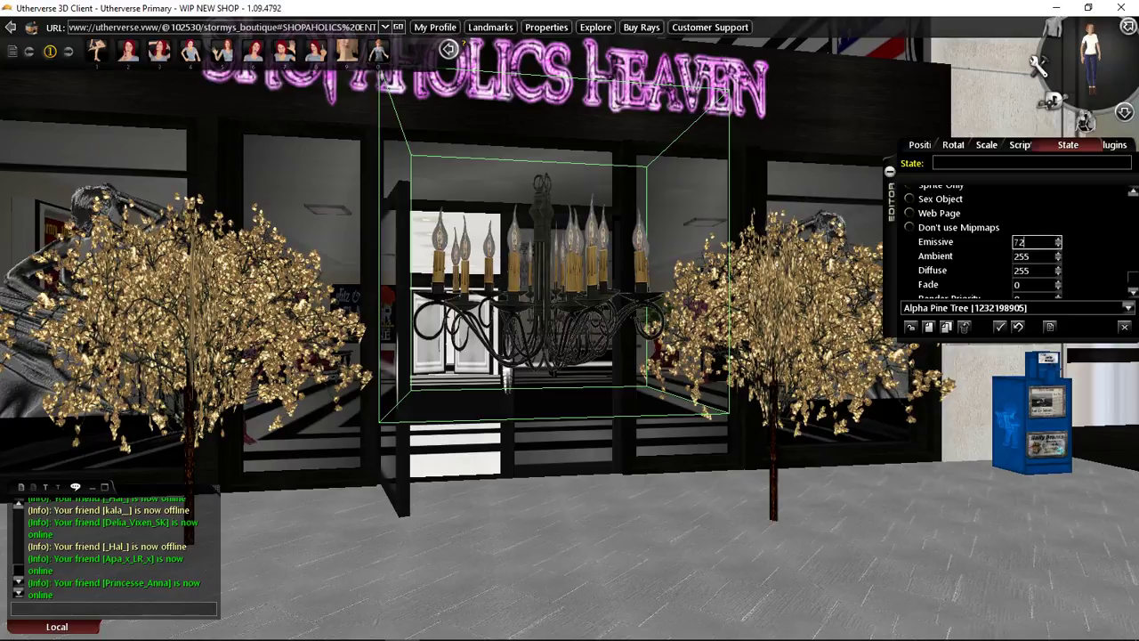
Set the chandelier prop's Emissive value to 255
double_click(1021, 242)
type("255")
key("Return")
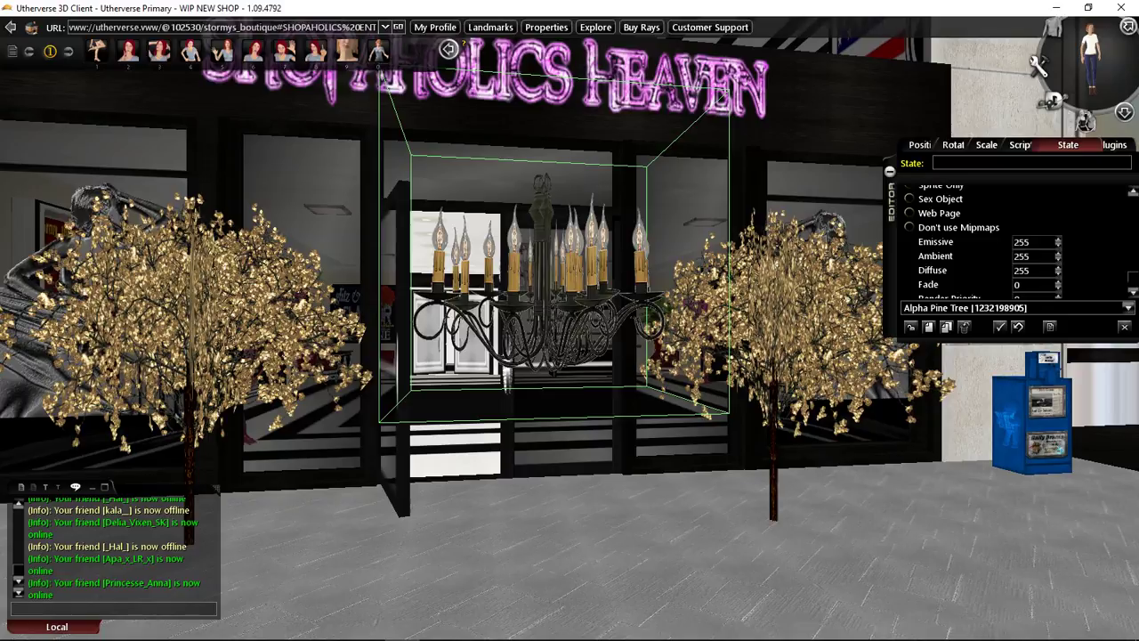
Set the chandelier prop's Texture Translucent value to 200 and reselect the prop for editing
scroll(1015, 240, "up", 6)
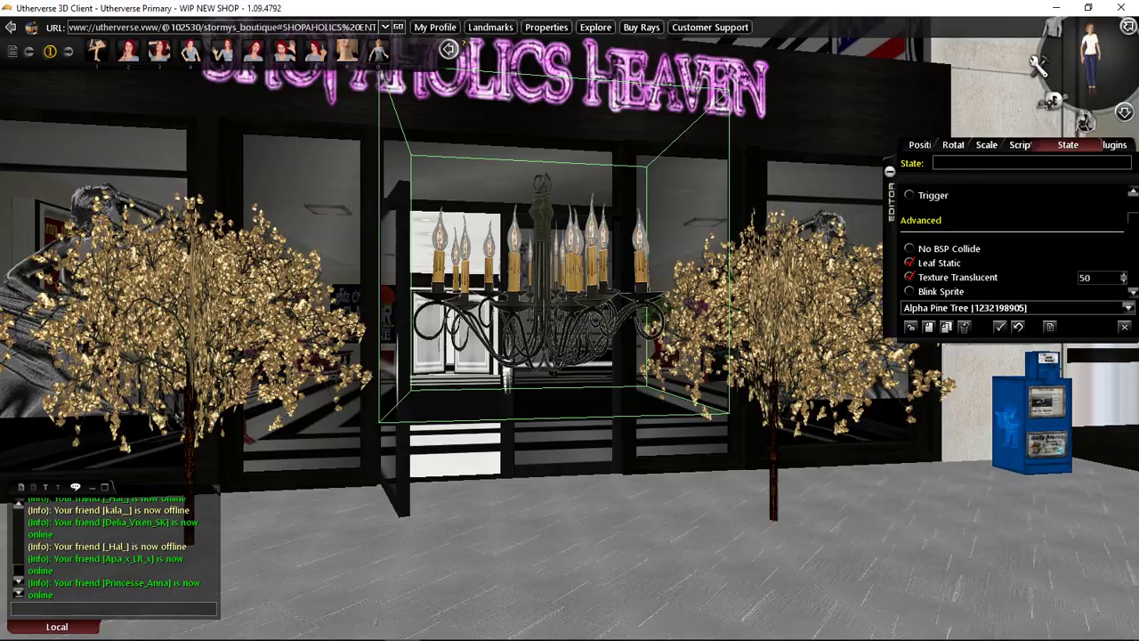
left_click(1094, 278)
type("200")
key("Return")
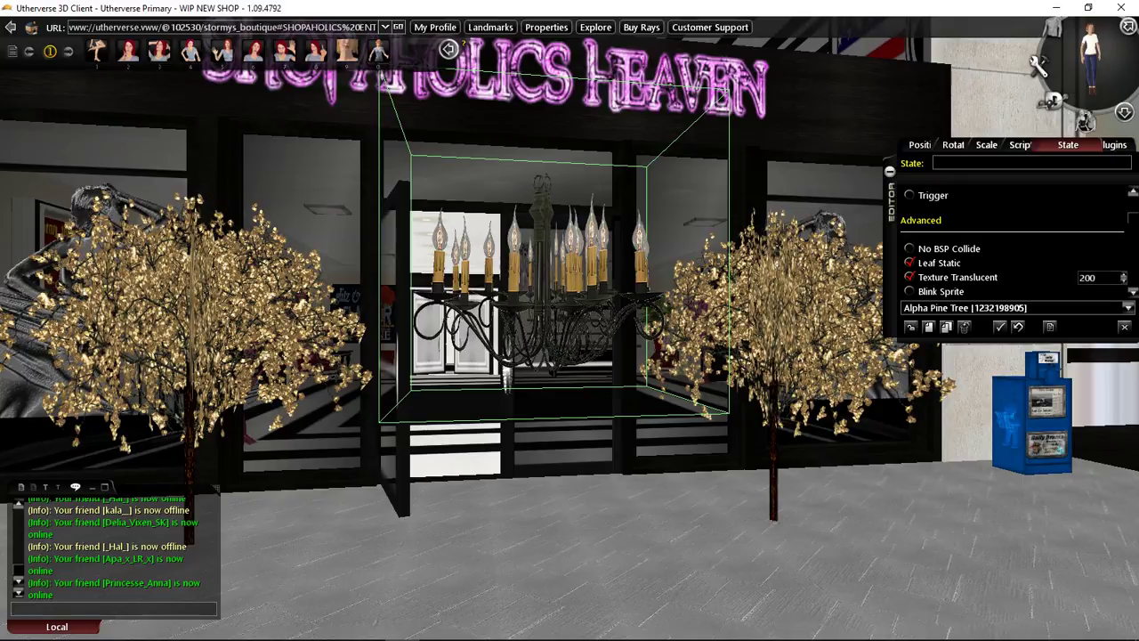
right_click(542, 271)
left_click(573, 290)
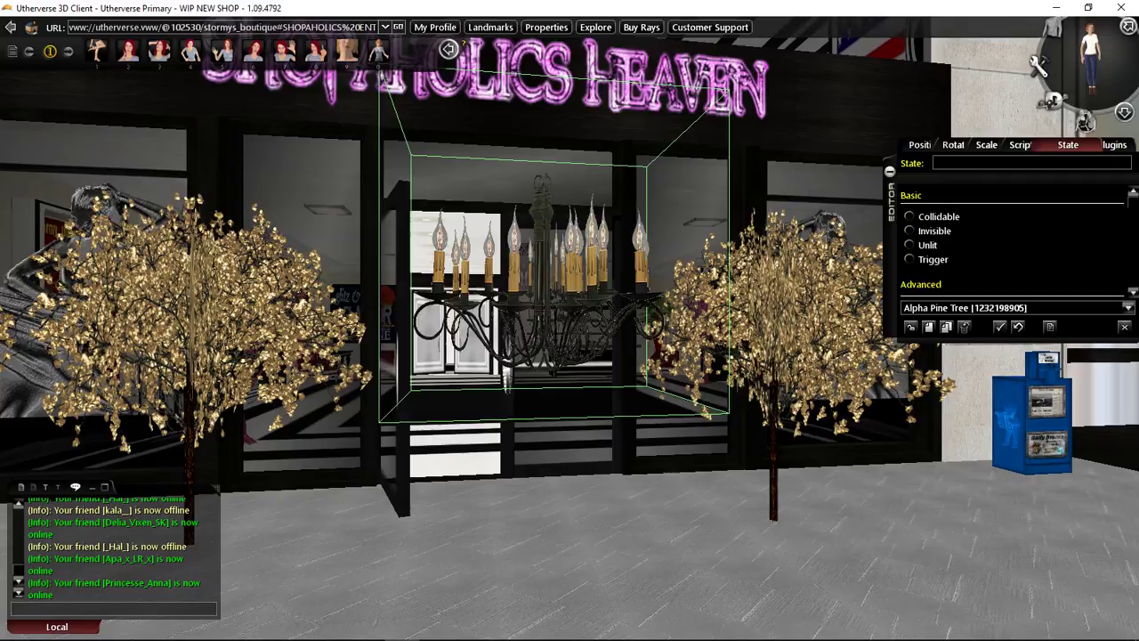